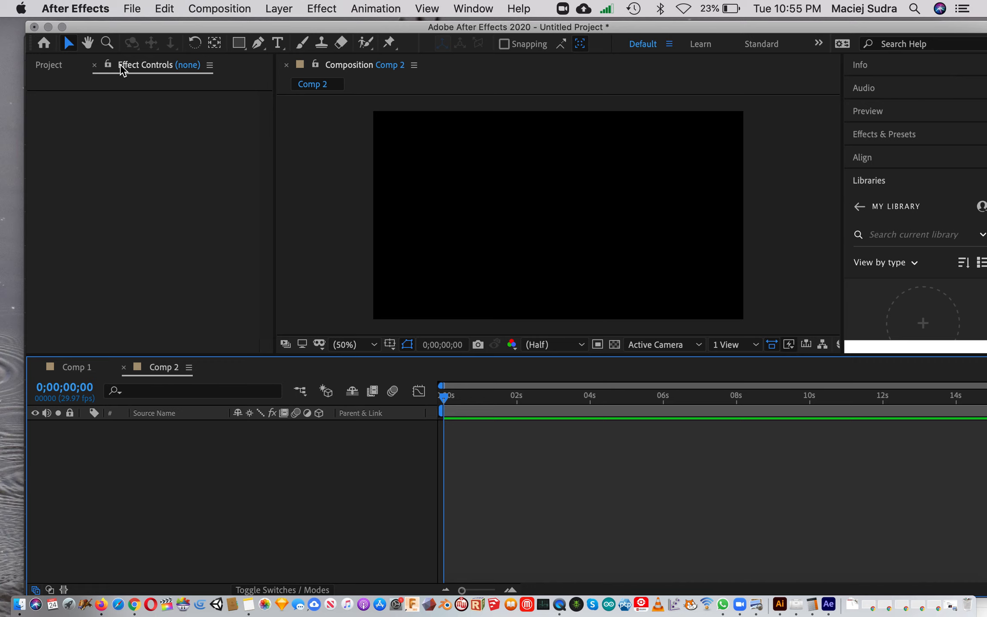
Place Comp 1 from the project items as a nested layer inside Comp 2
click(51, 66)
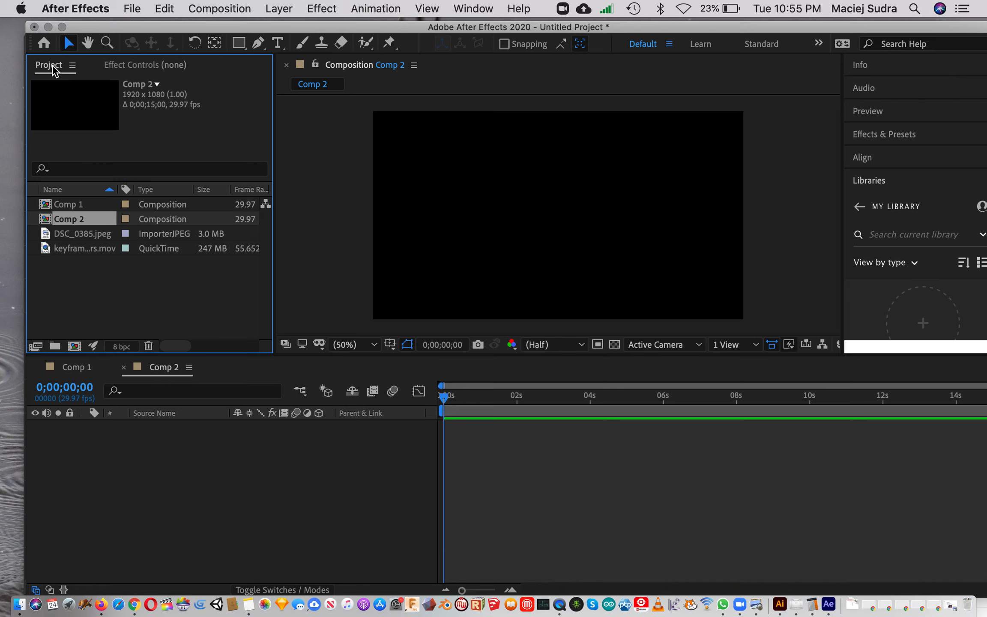
click(73, 206)
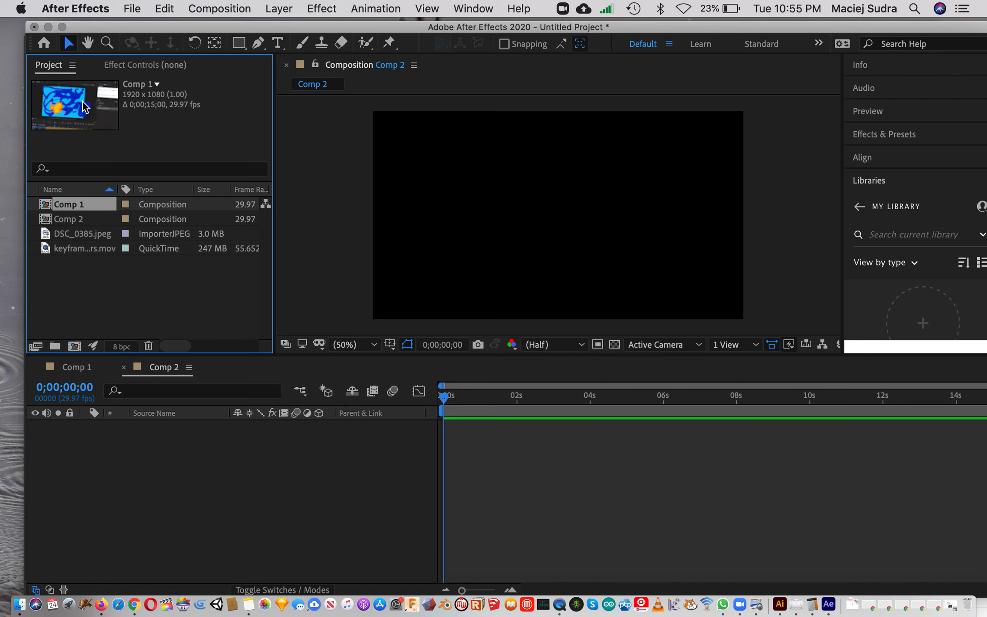
click(72, 219)
click(68, 205)
click(69, 220)
click(63, 206)
drag(46, 208, 542, 214)
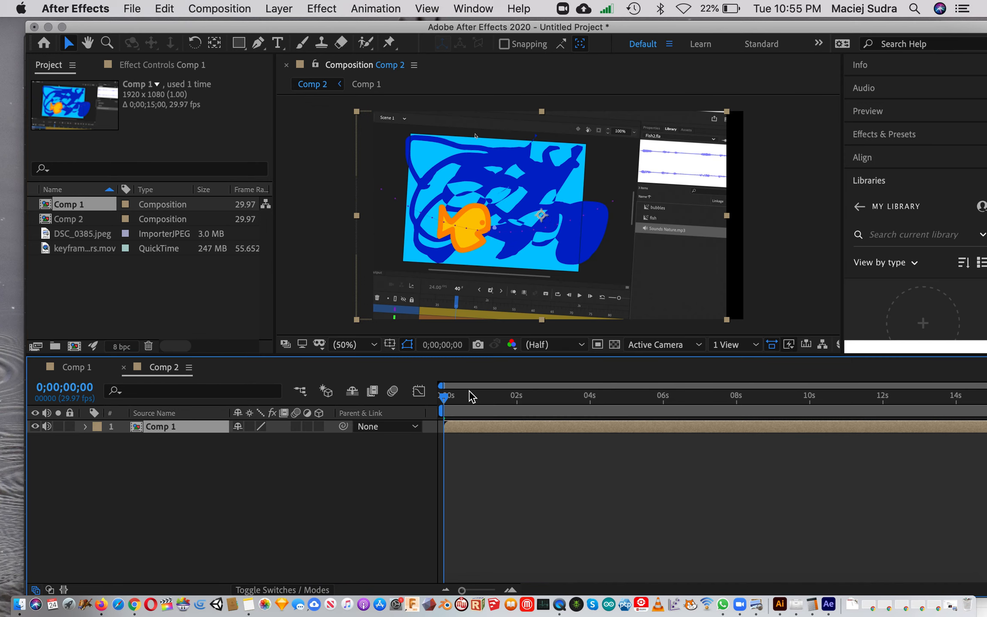
mouse_move(444, 397)
mouse_down()
mouse_move(556, 399)
mouse_move(443, 402)
mouse_up()
Open Comp 1 to view its layers, return to Comp 2 and delete the nested Comp 1 layer
double_click(65, 207)
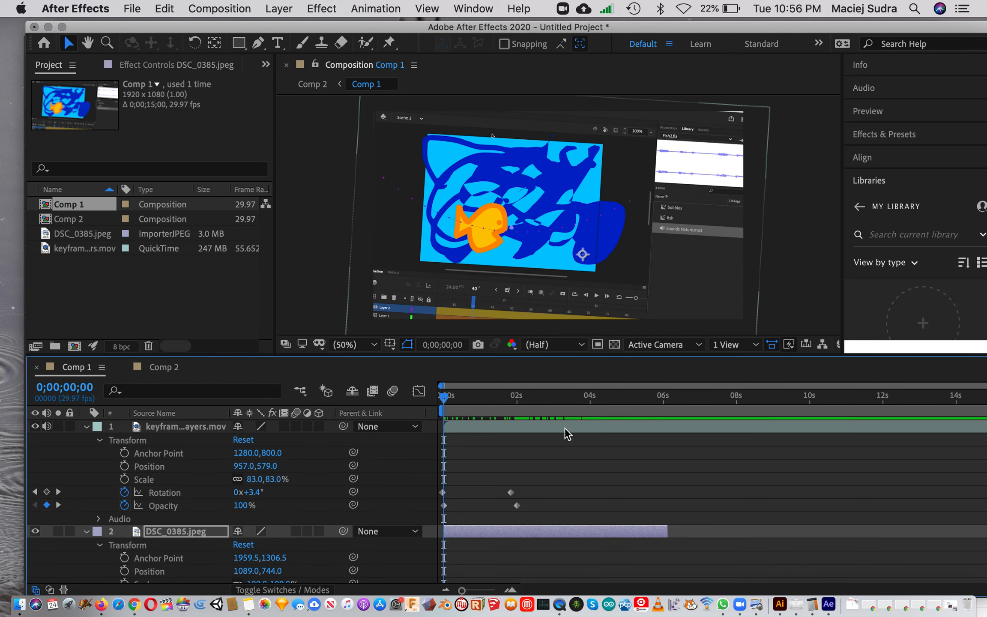
double_click(72, 219)
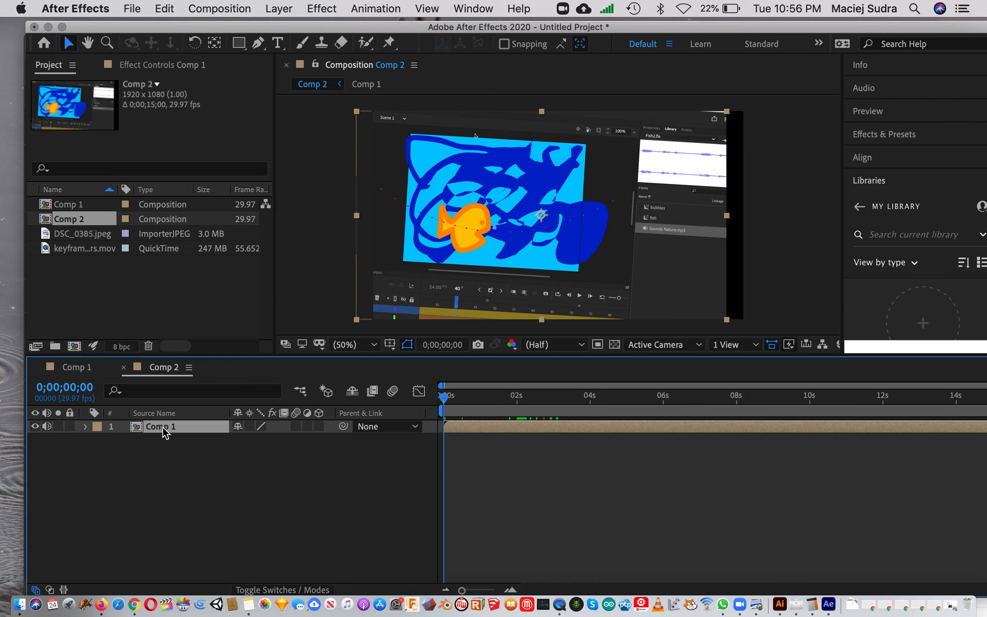
key(Delete)
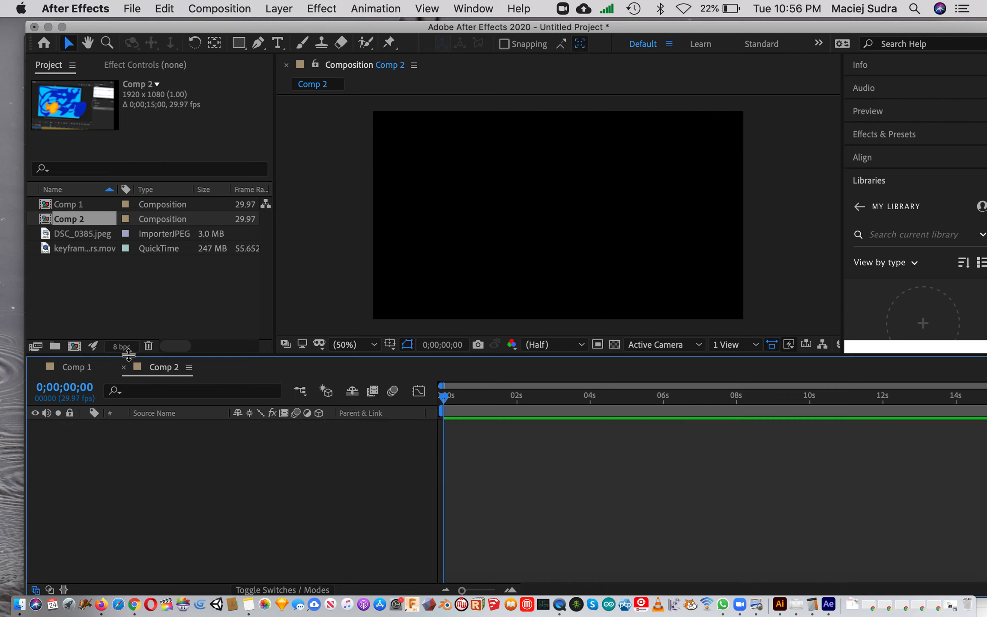
Create a text layer reading SIMBA in the upper-left part of the Comp 2 frame
click(74, 225)
click(327, 467)
drag(449, 30, 473, 40)
click(299, 43)
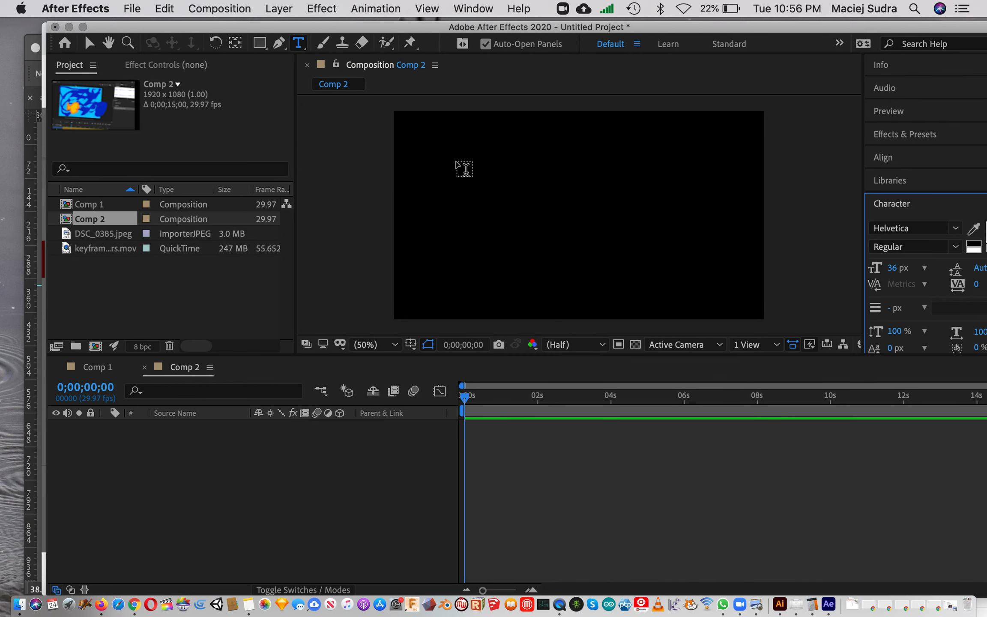
click(429, 179)
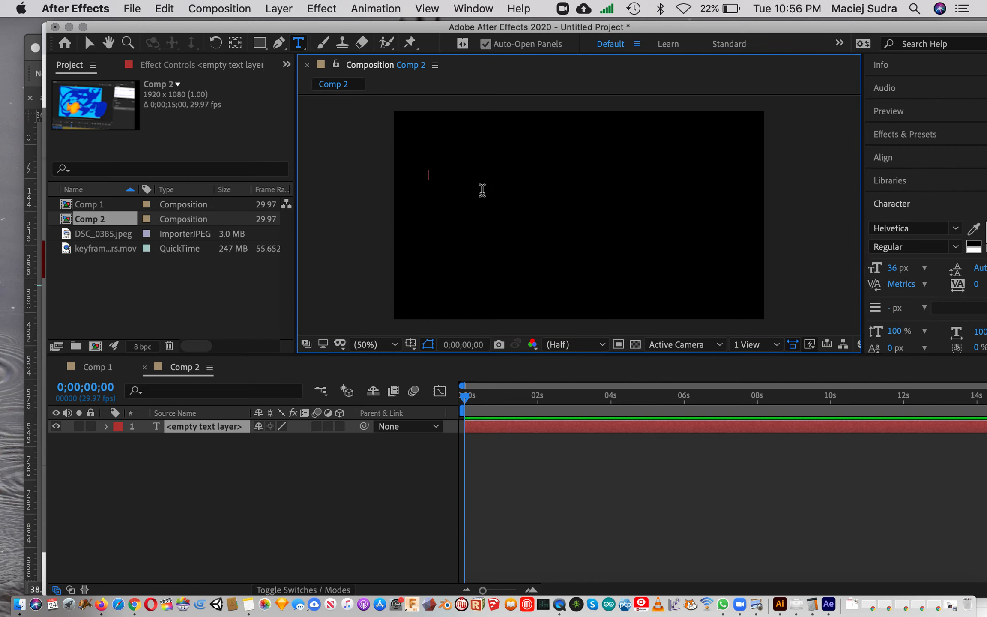
text(SlMBA)
click(88, 43)
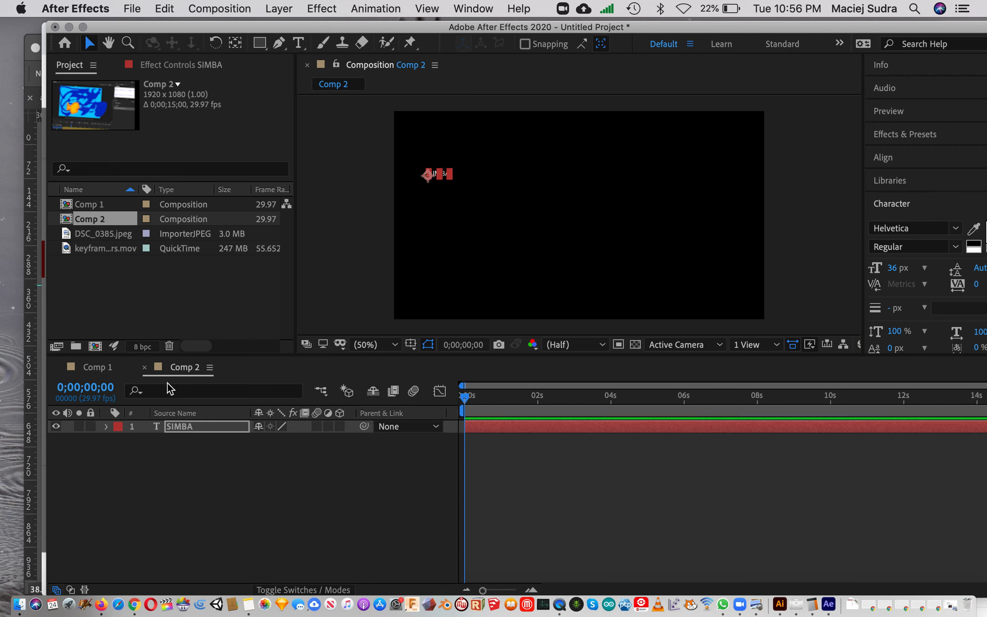
Scale the SIMBA text to 548% and move it to about position 536, 380
click(107, 426)
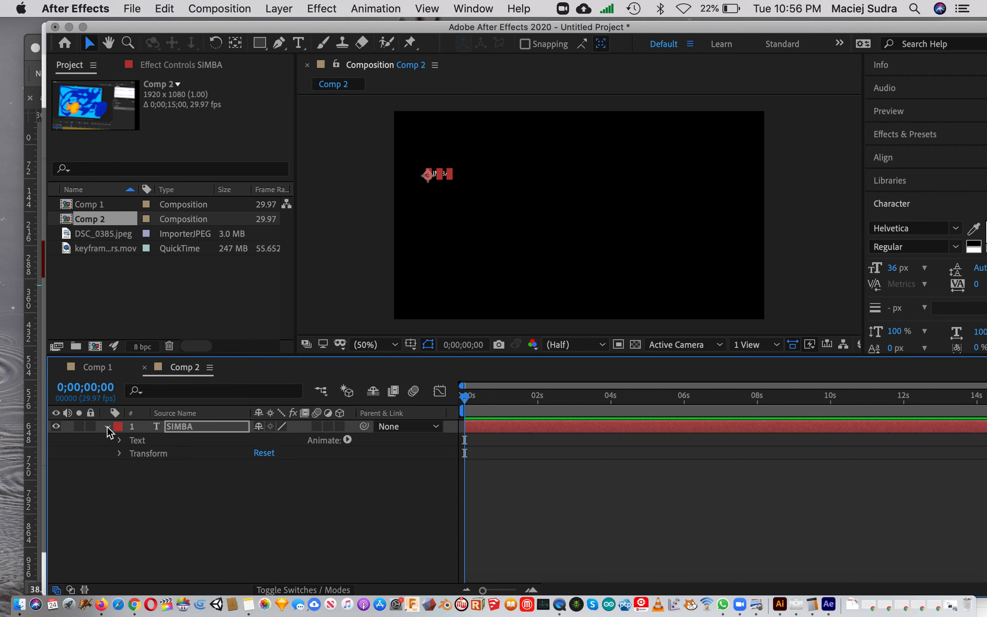
click(121, 453)
drag(275, 493, 655, 505)
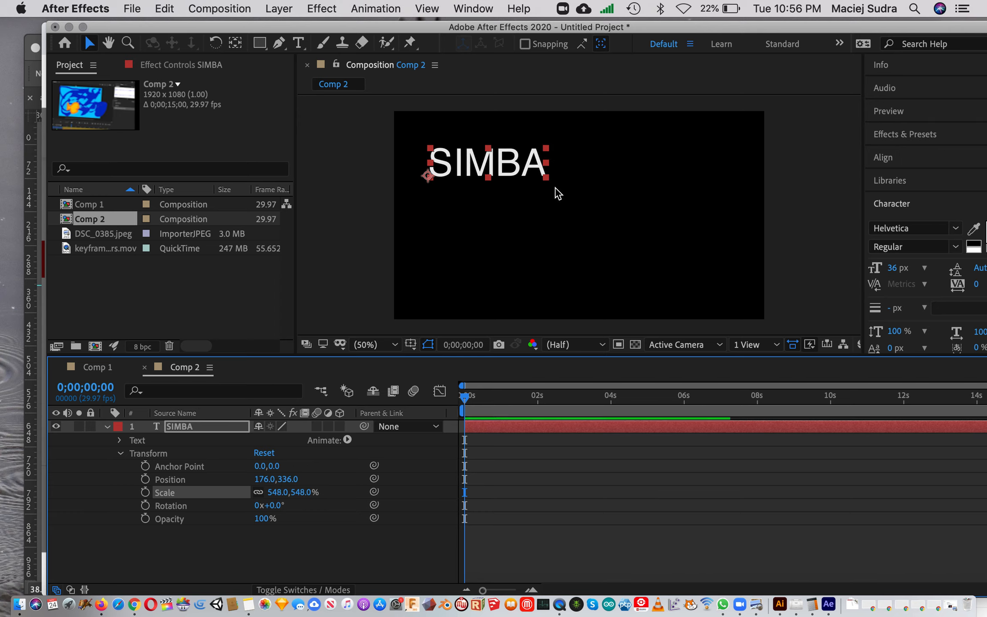
click(519, 165)
drag(518, 165, 563, 172)
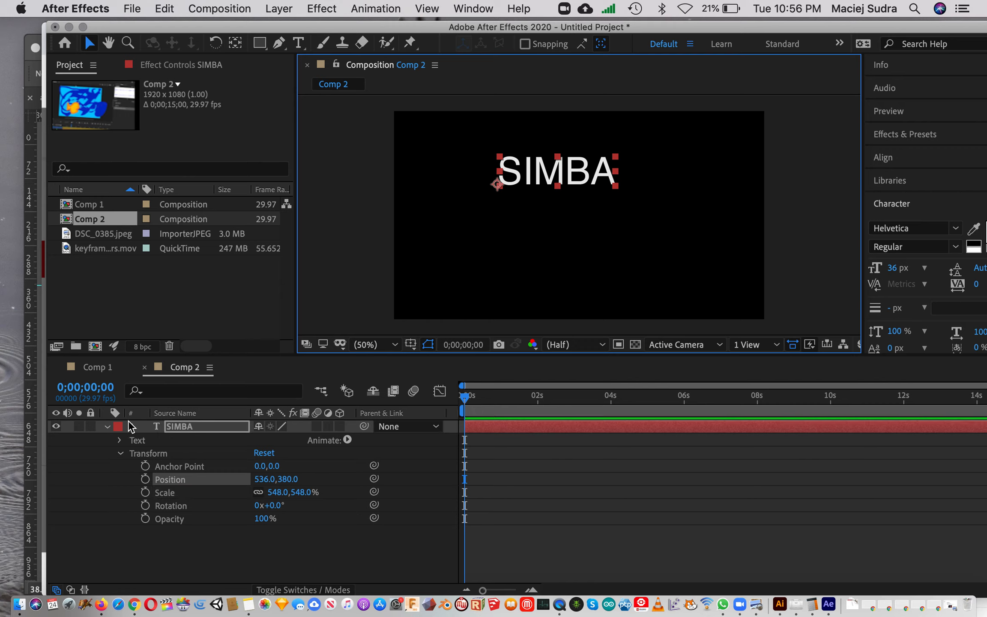
click(107, 426)
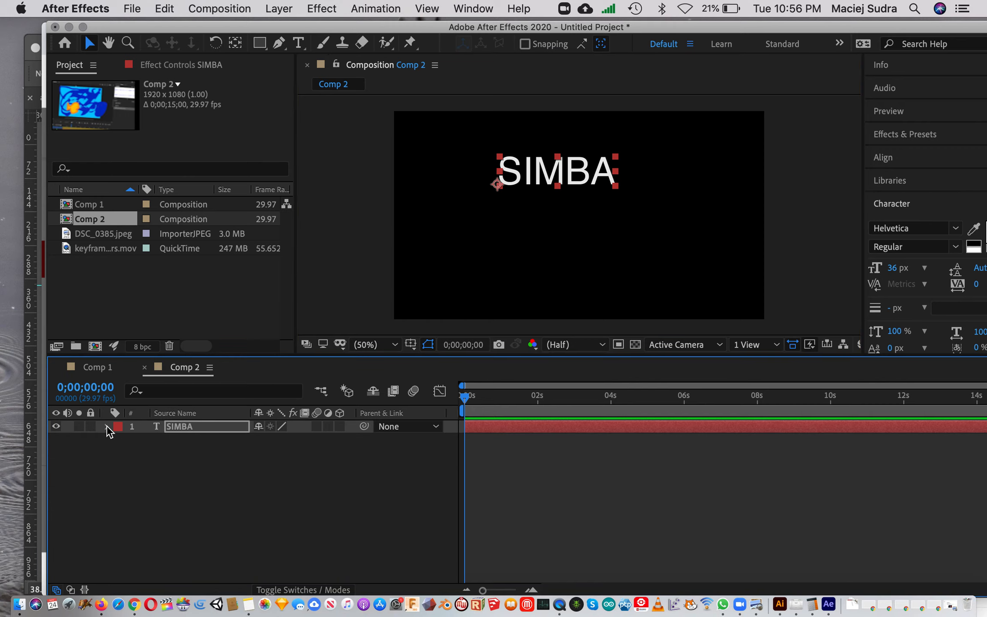
Add a second text layer reading WAKATI below the SIMBA text
click(297, 43)
click(438, 227)
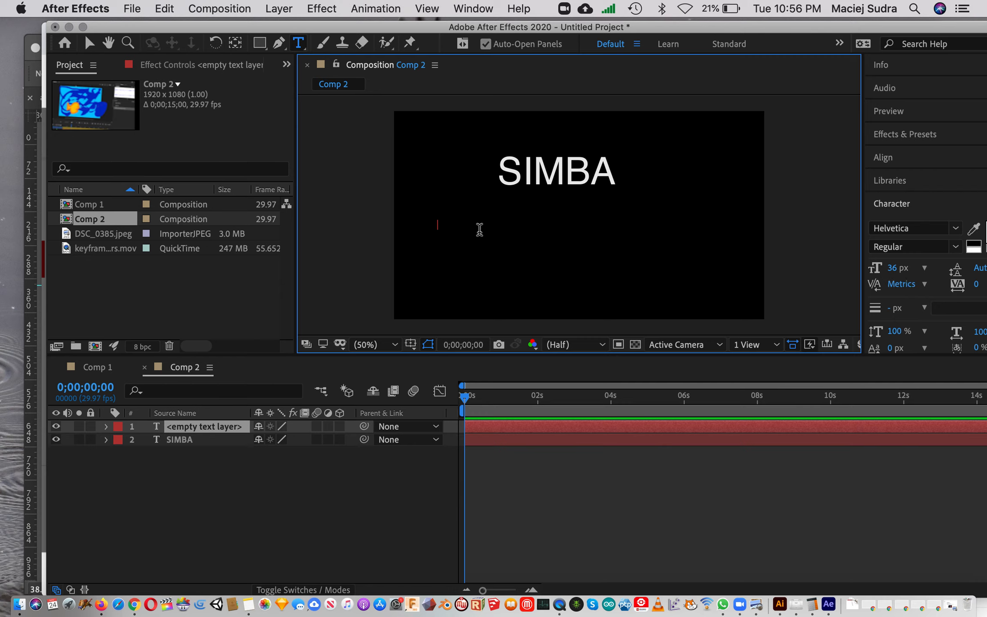
text(WAKATI)
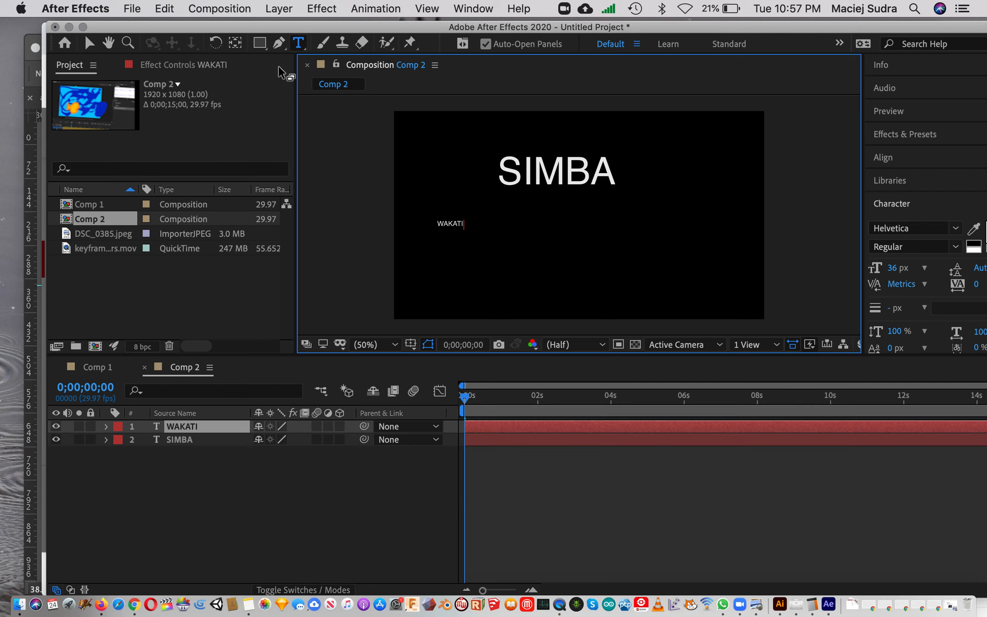
Scale the WAKATI text to 1013% and move it directly under SIMBA, at about position 416, 700
click(105, 426)
click(120, 453)
drag(265, 492, 934, 430)
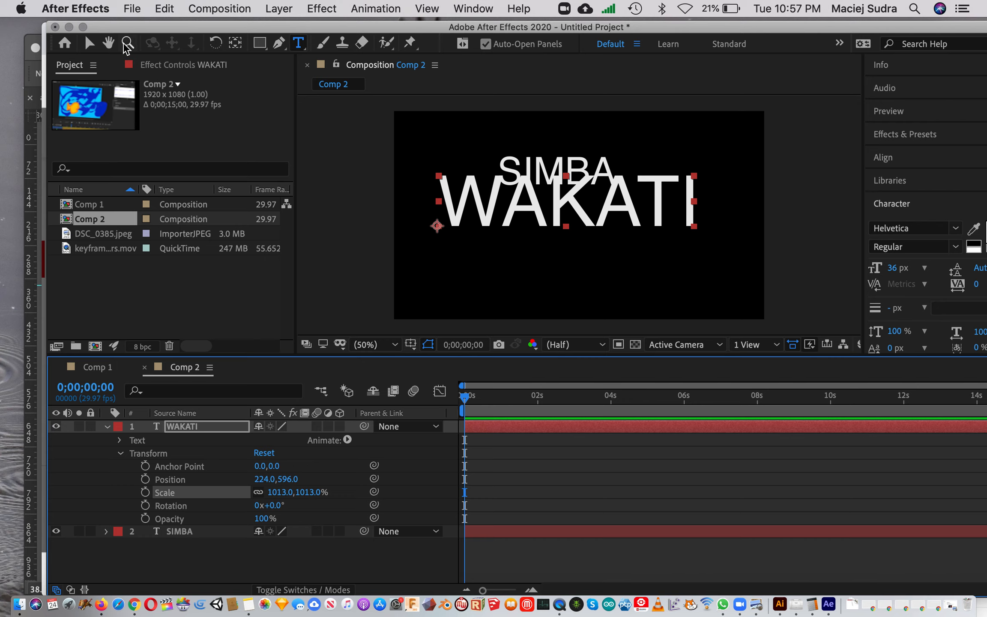
click(89, 42)
drag(565, 199, 597, 219)
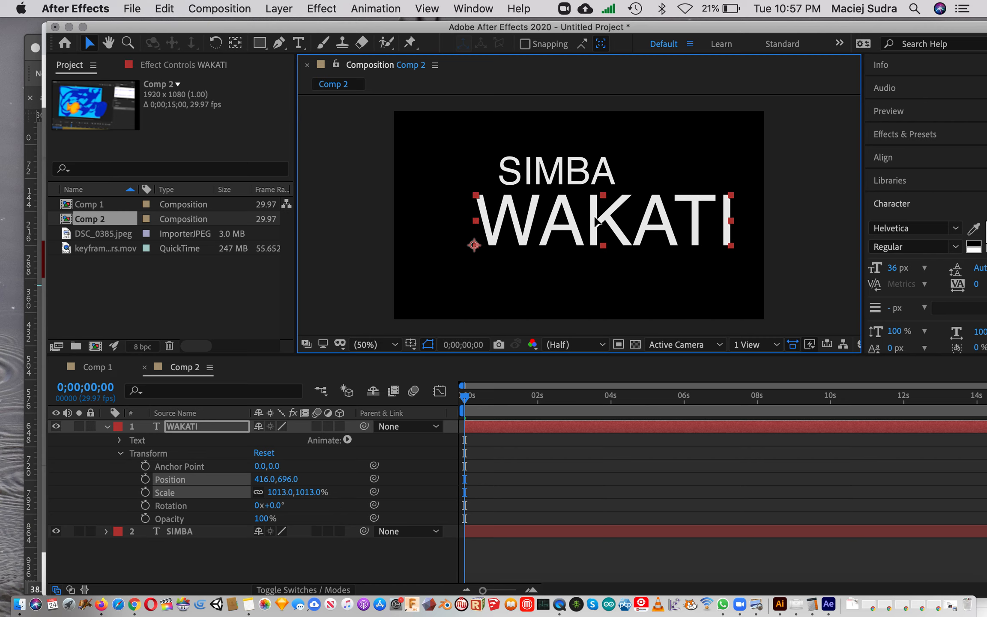
Left-align the two words by moving SIMBA to about 280, 380 and WAKATI to about 300, 704
click(556, 172)
drag(560, 173, 534, 173)
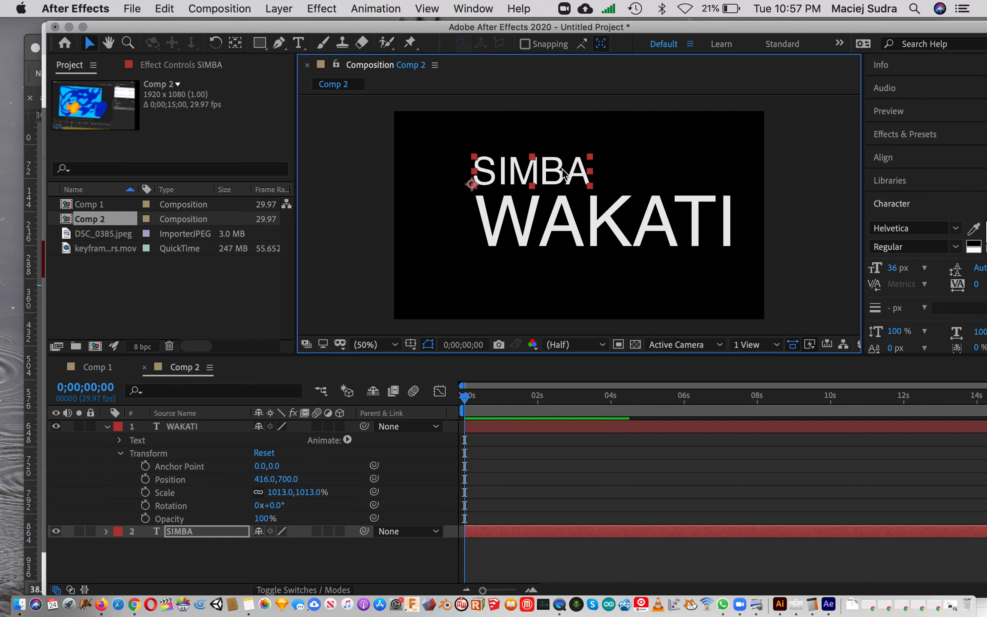
drag(545, 179, 522, 179)
drag(531, 219, 510, 220)
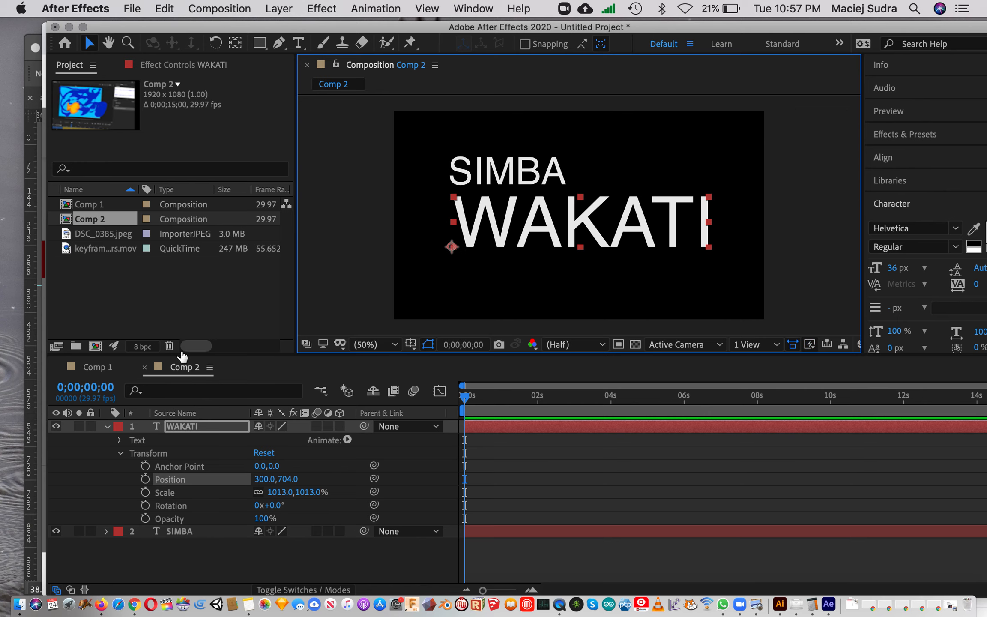
click(107, 426)
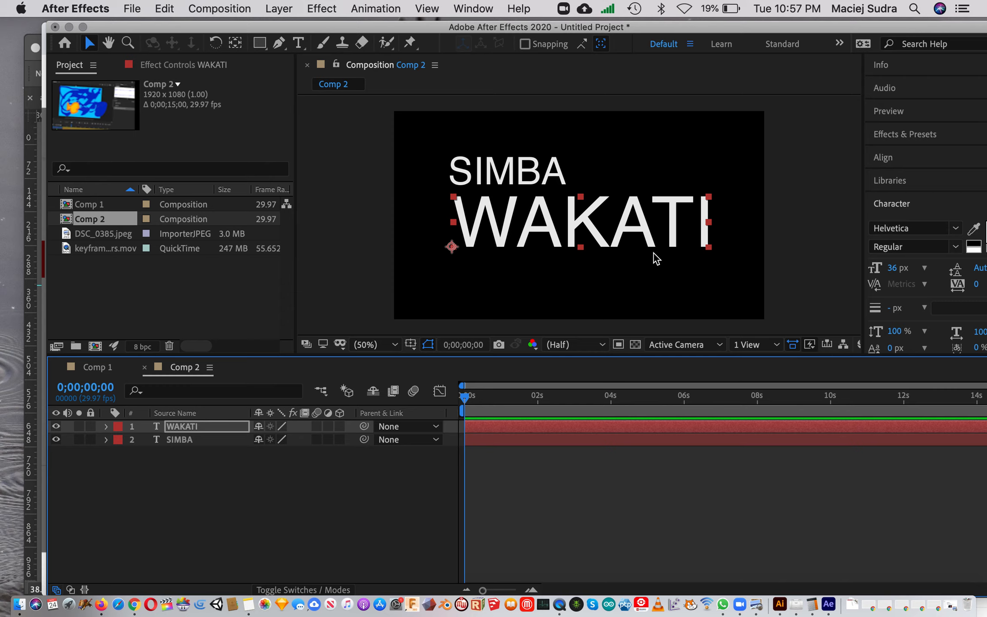
Set Position keyframes for both the WAKATI and SIMBA layers at 0;00;09;28
click(106, 427)
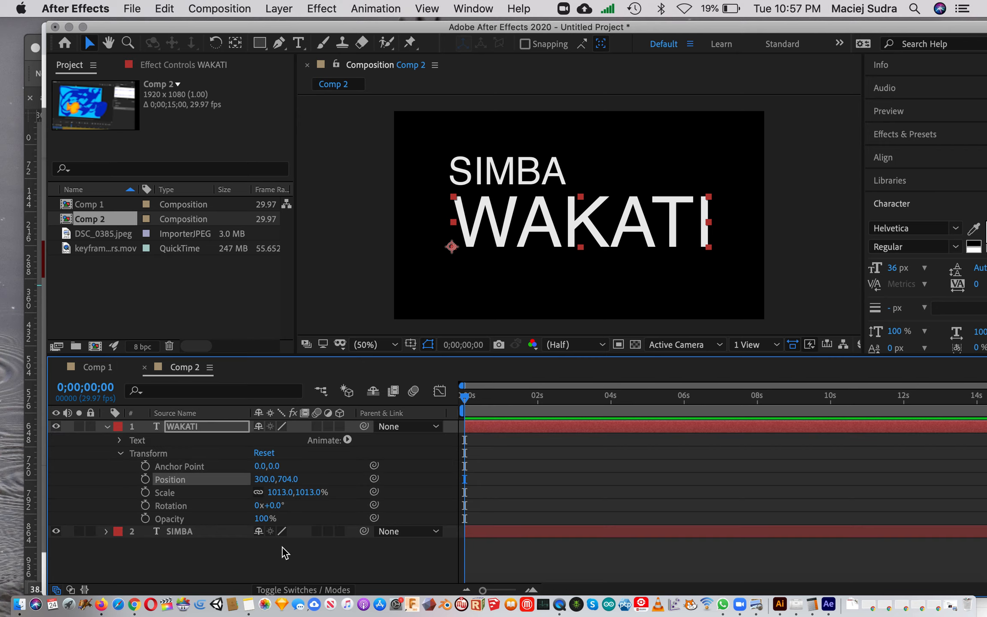
drag(466, 400, 829, 425)
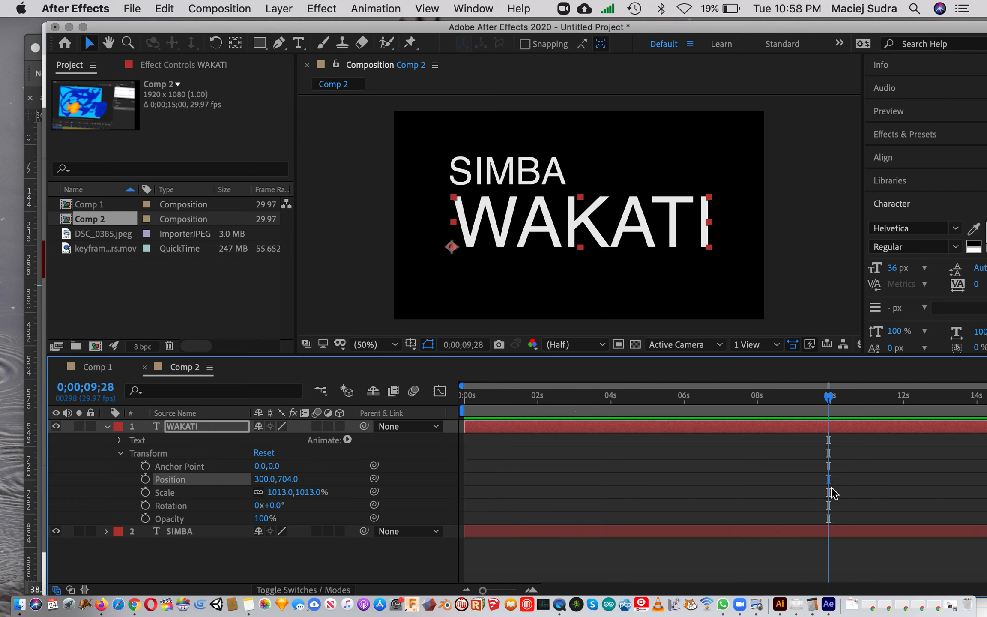
click(145, 480)
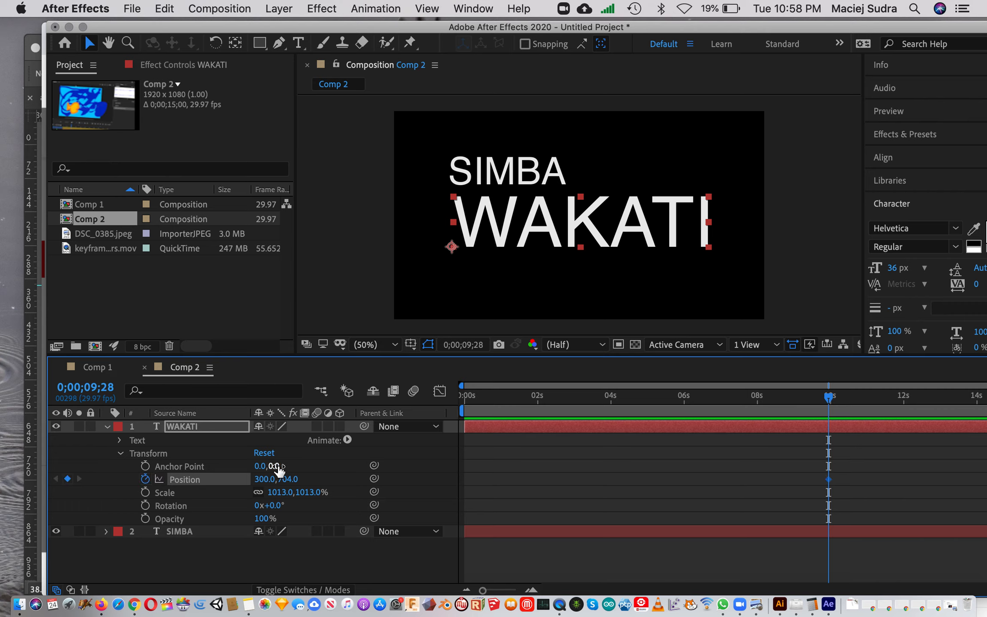
click(106, 531)
scroll(238, 566, down, 2)
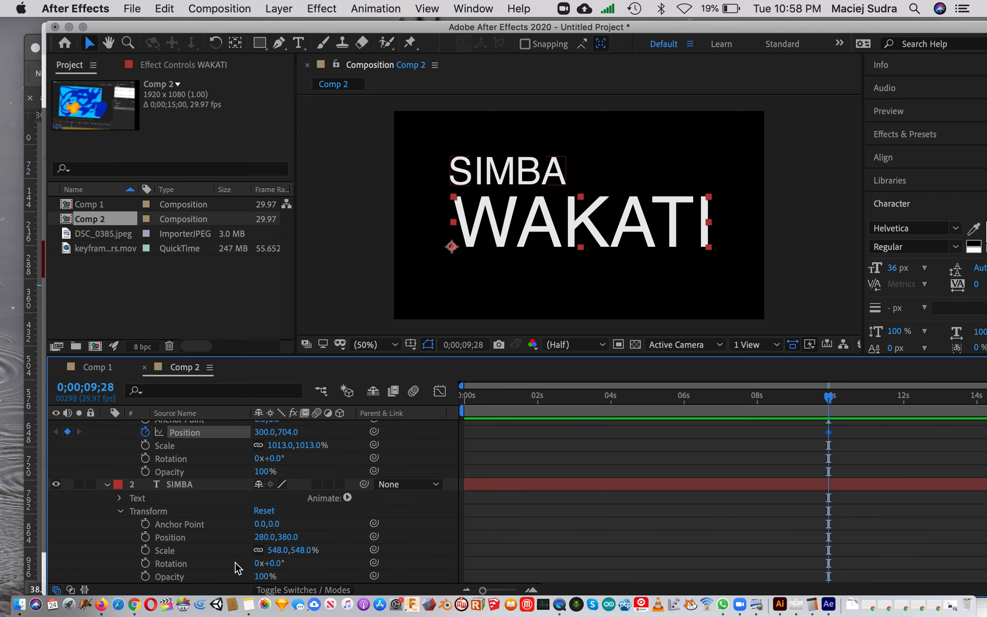
click(145, 537)
scroll(797, 548, up, 2)
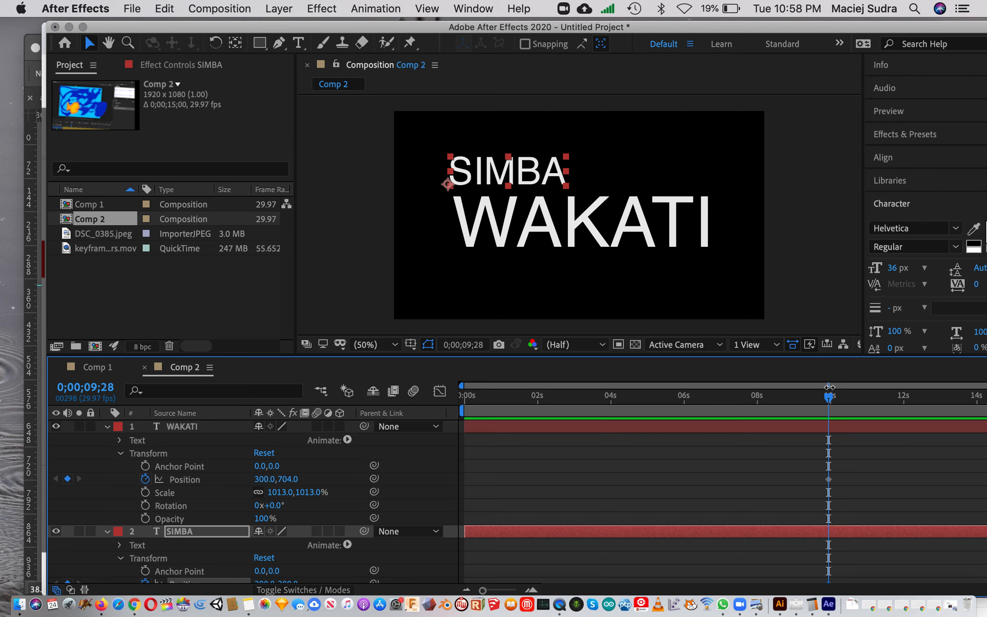
At time 0;00;00;00, set WAKATI's Y position to 701 and place the SIMBA layer above WAKATI in the layer stack
mouse_move(829, 403)
mouse_down()
mouse_move(809, 404)
mouse_move(830, 407)
mouse_up()
drag(831, 400, 403, 412)
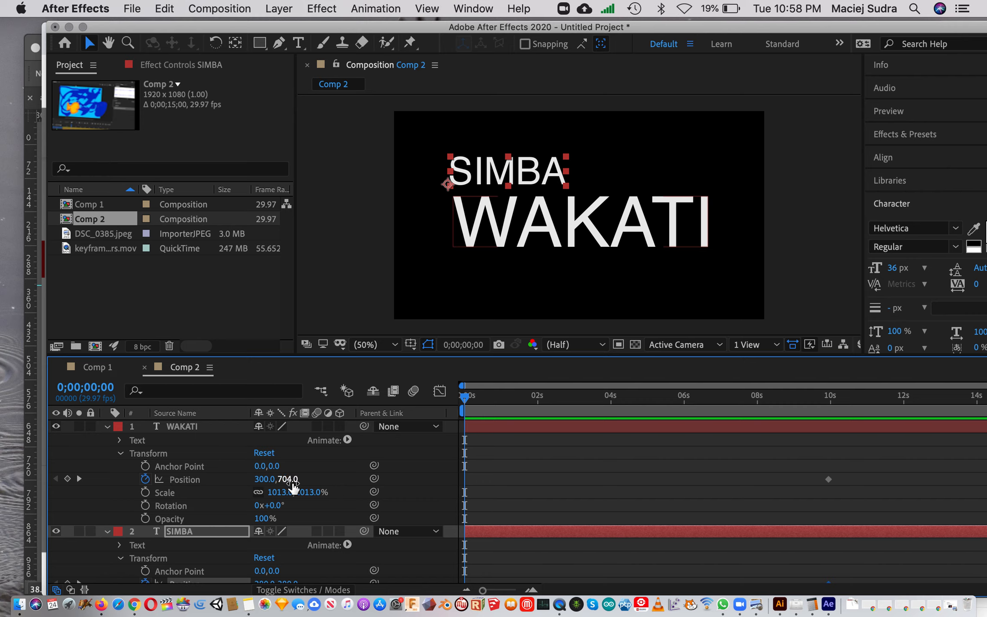
drag(294, 484, 294, 484)
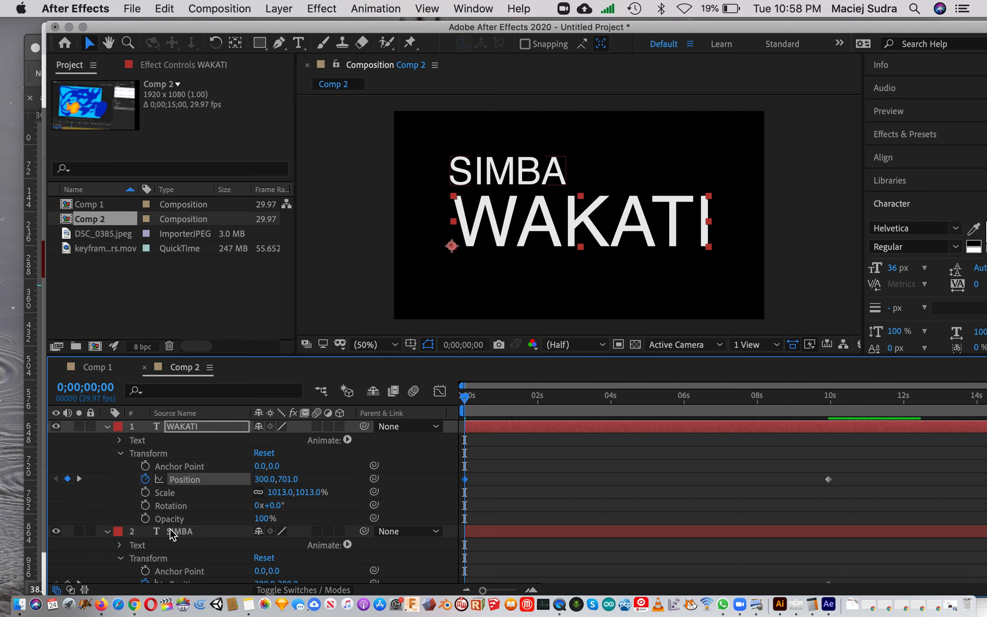
drag(173, 531, 179, 428)
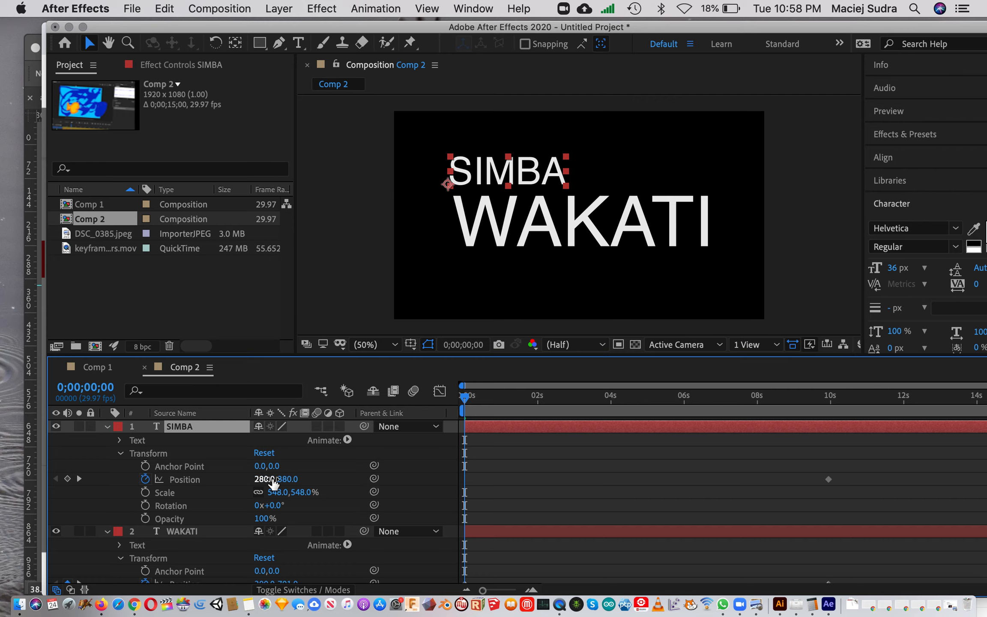
Set SIMBA's starting position above the frame at 280, -8 and preview its drop-in animation
drag(287, 478, 18, 468)
key(Down)
key(Down)
key(Down)
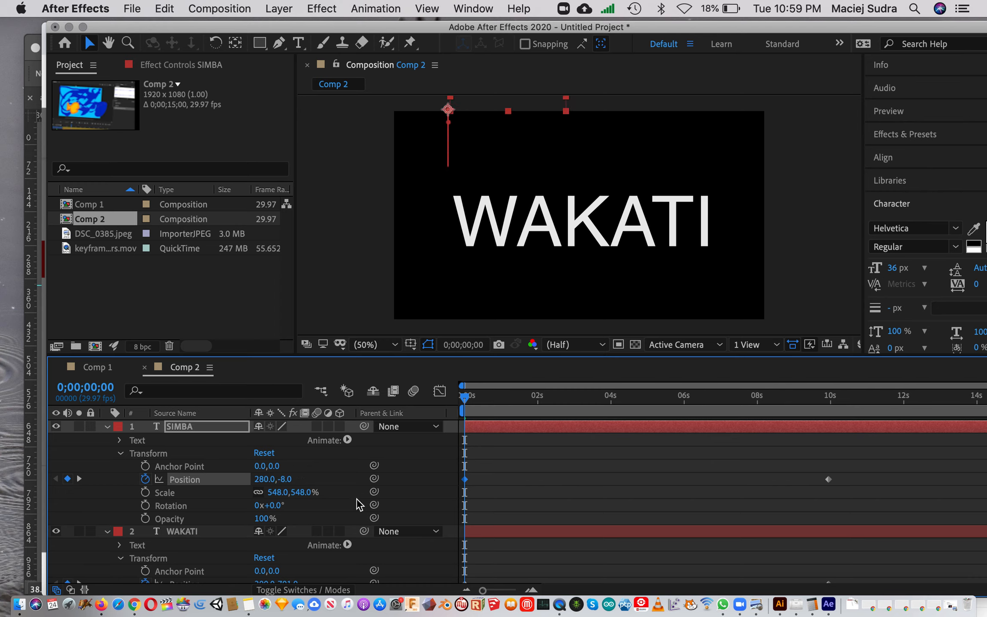
drag(467, 401, 836, 414)
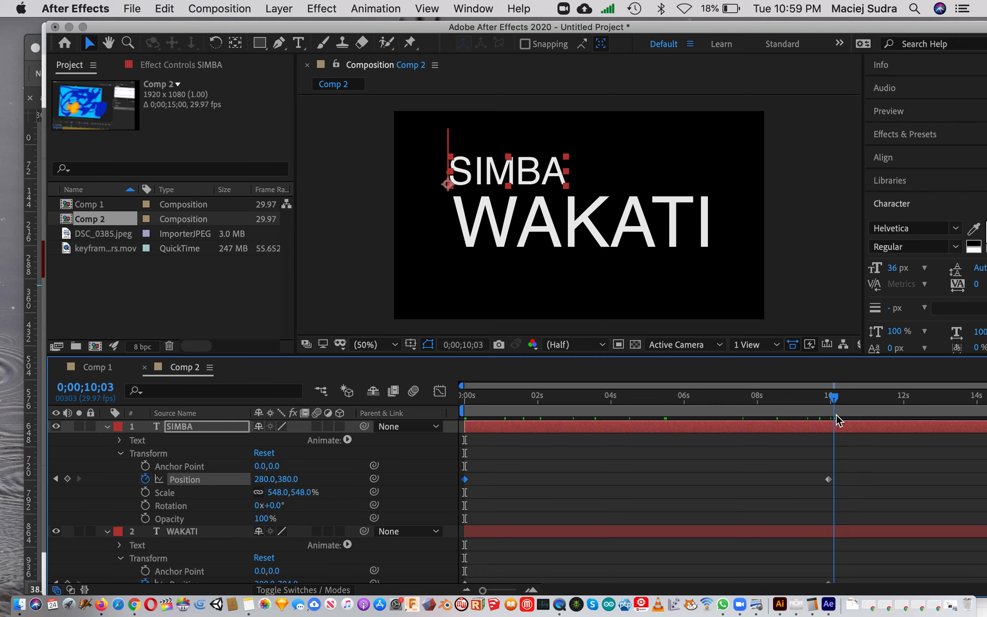
key(Home)
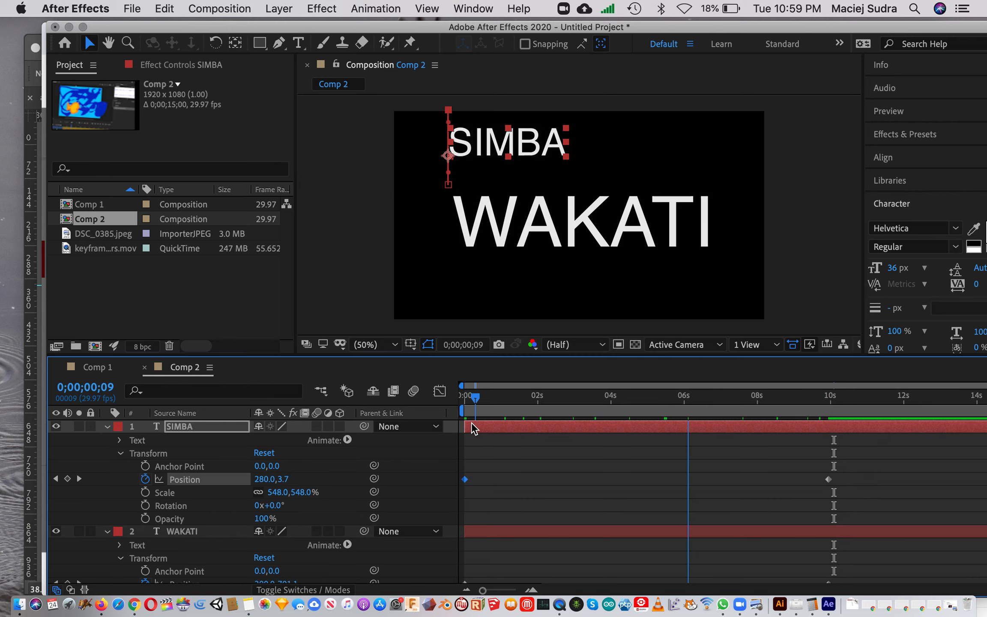
Replace WAKATI's starting Position keyframe with one beyond the frame's left edge and scrub through the animation
scroll(594, 483, down, 4)
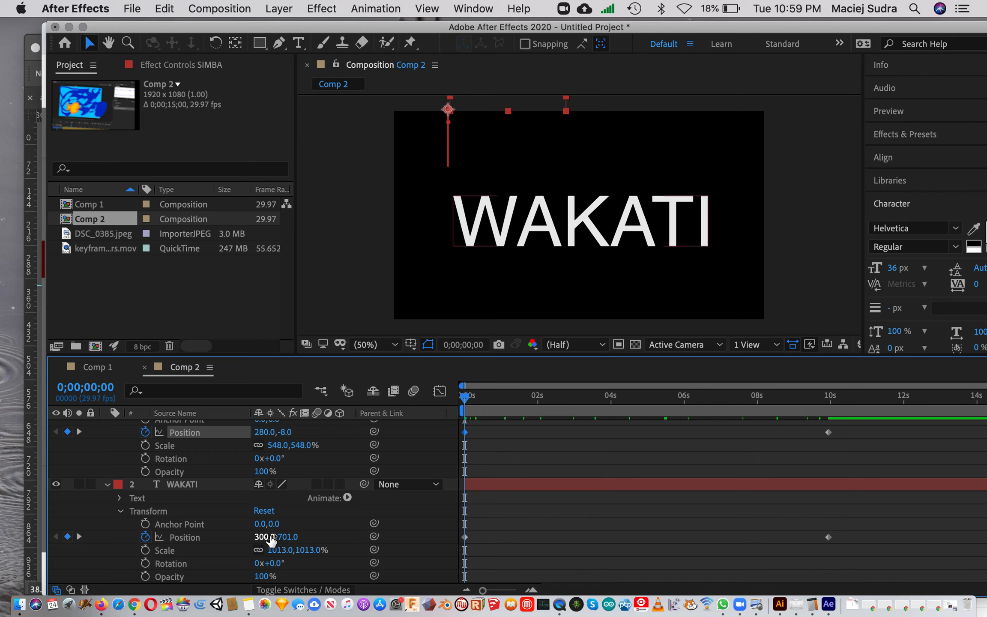
click(465, 538)
key(Delete)
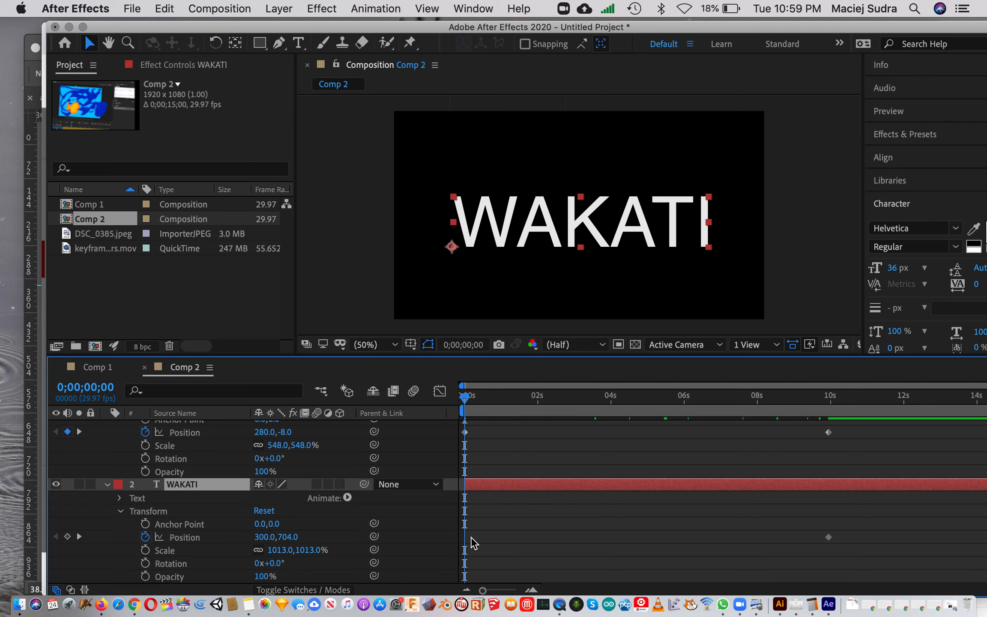
drag(264, 547, 216, 538)
drag(464, 396, 676, 377)
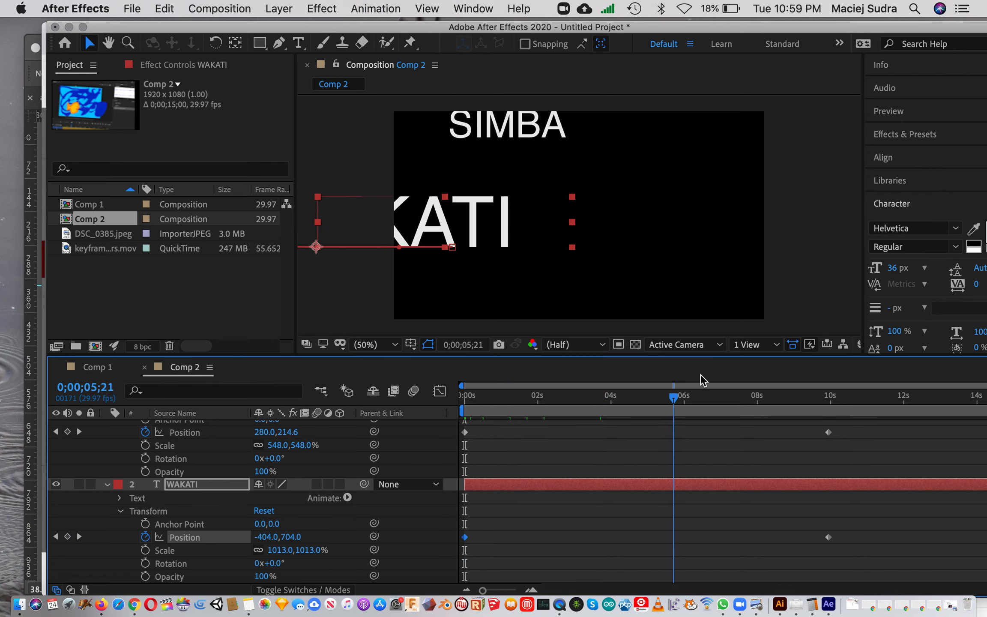
drag(761, 375, 802, 396)
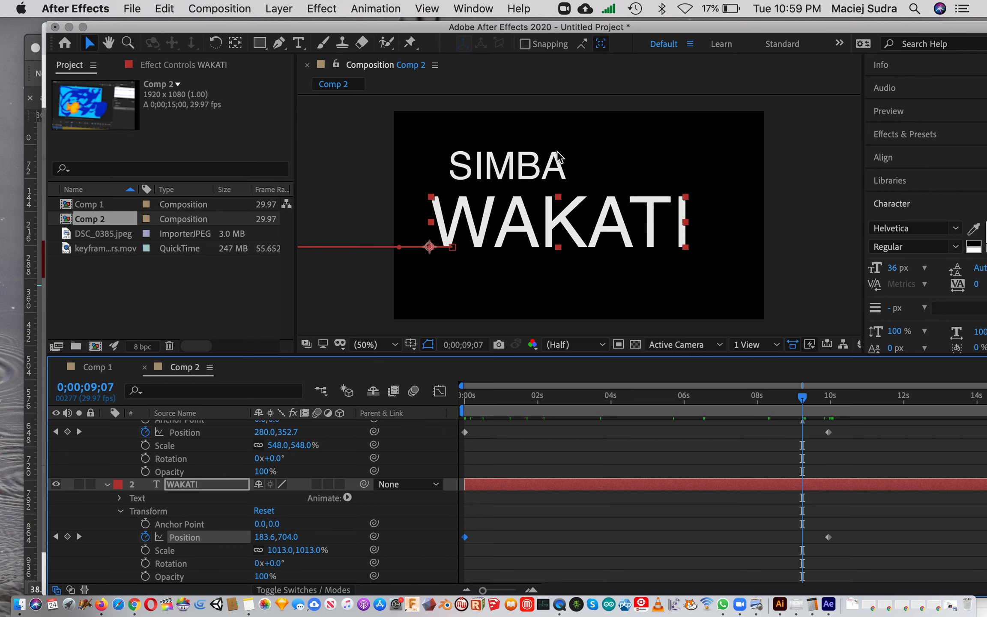
Delay WAKATI's first Position keyframe to about 0;00;04;23 and scrub through its slide-in
click(638, 397)
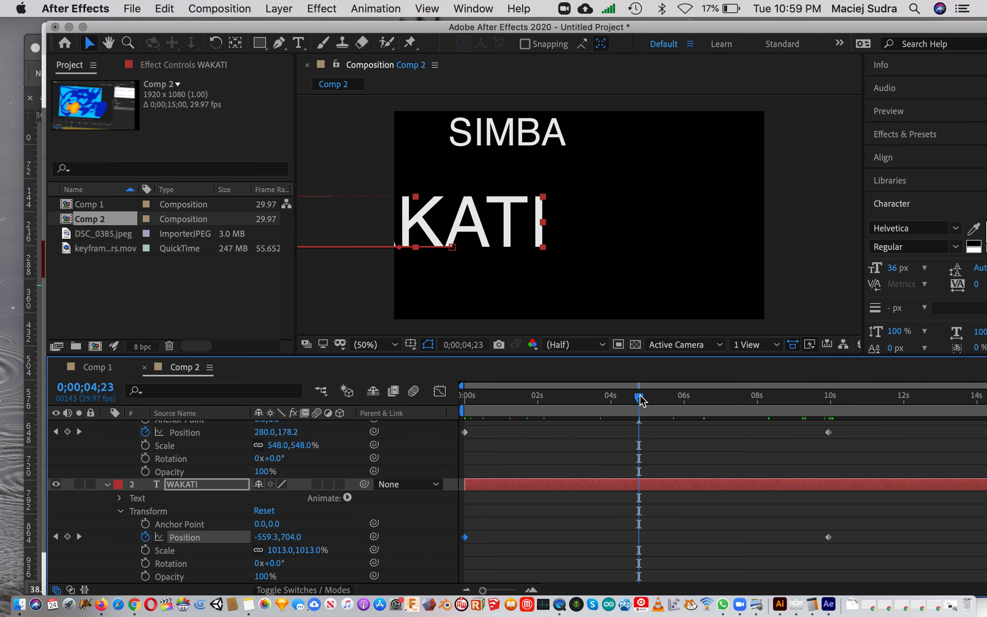
drag(466, 538, 642, 542)
drag(634, 402, 812, 411)
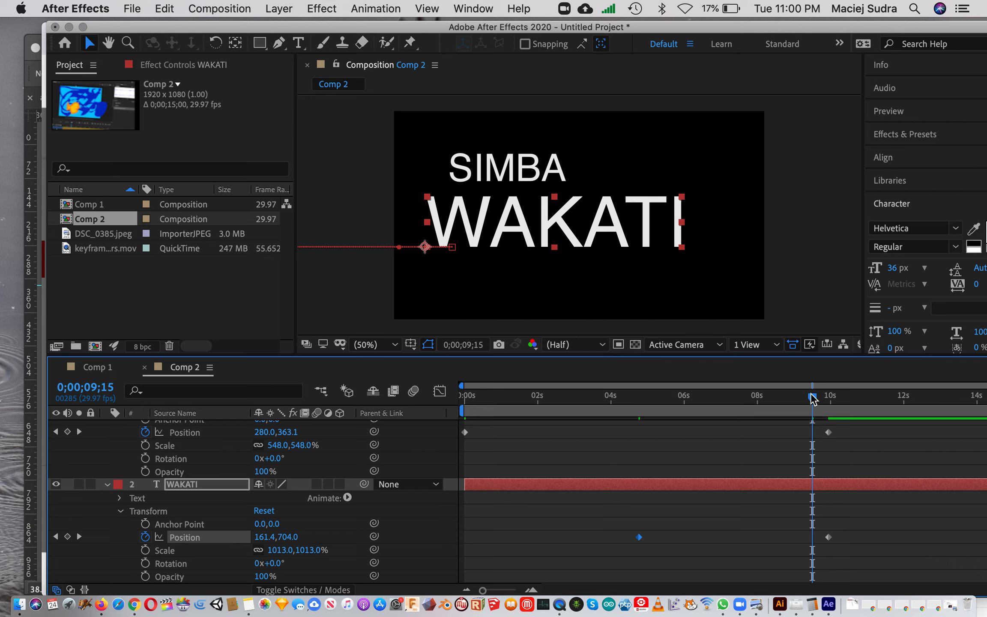
mouse_move(812, 399)
mouse_down()
mouse_move(787, 397)
mouse_move(816, 391)
mouse_up()
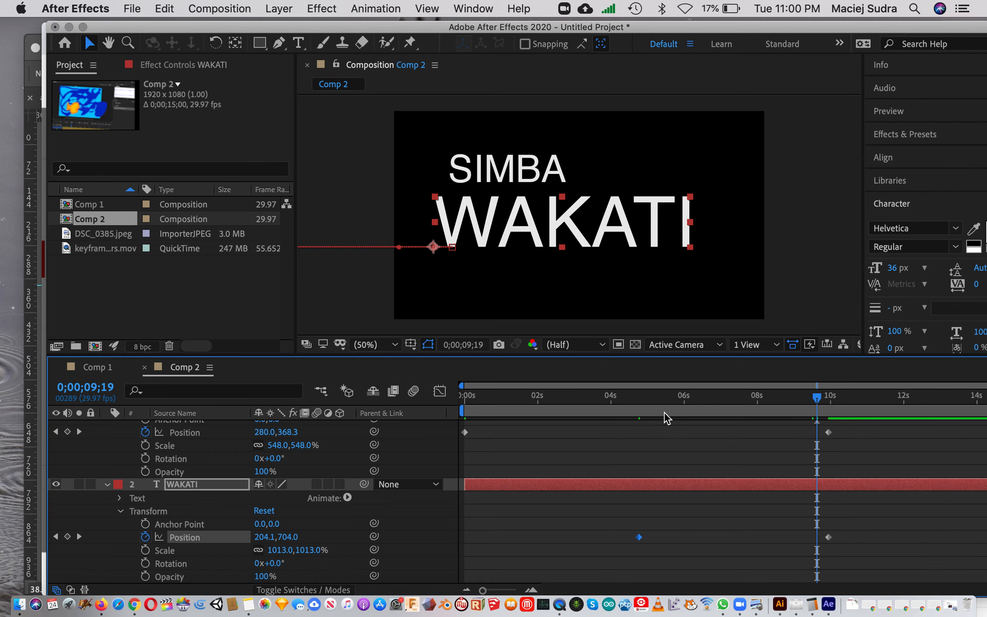
Shorten SIMBA's drop-in by moving its final Position keyframe to about 0;00;00;22
scroll(742, 480, up, 3)
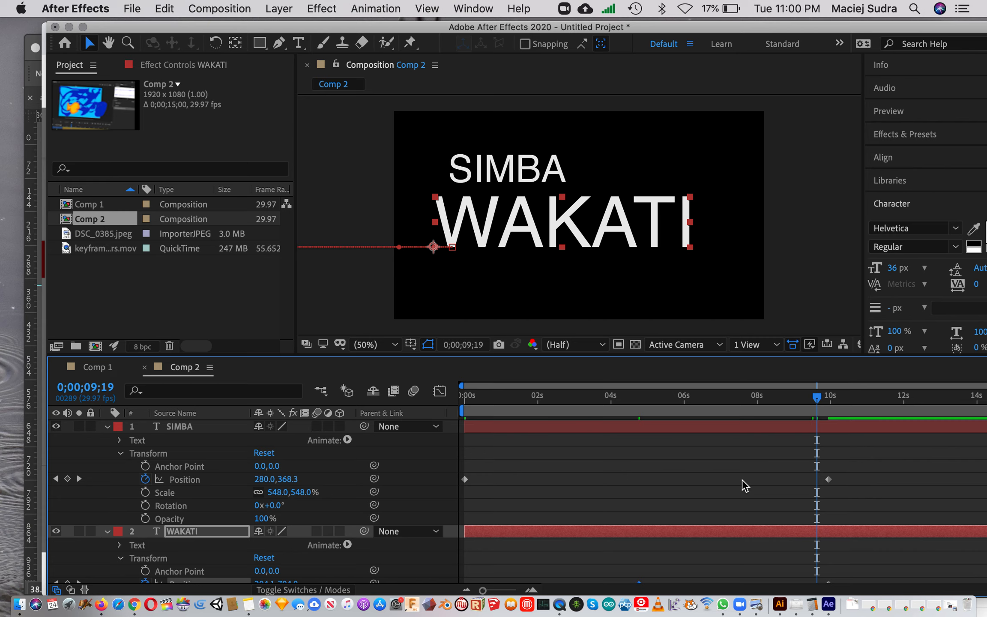
drag(829, 480, 492, 483)
scroll(657, 480, down, 3)
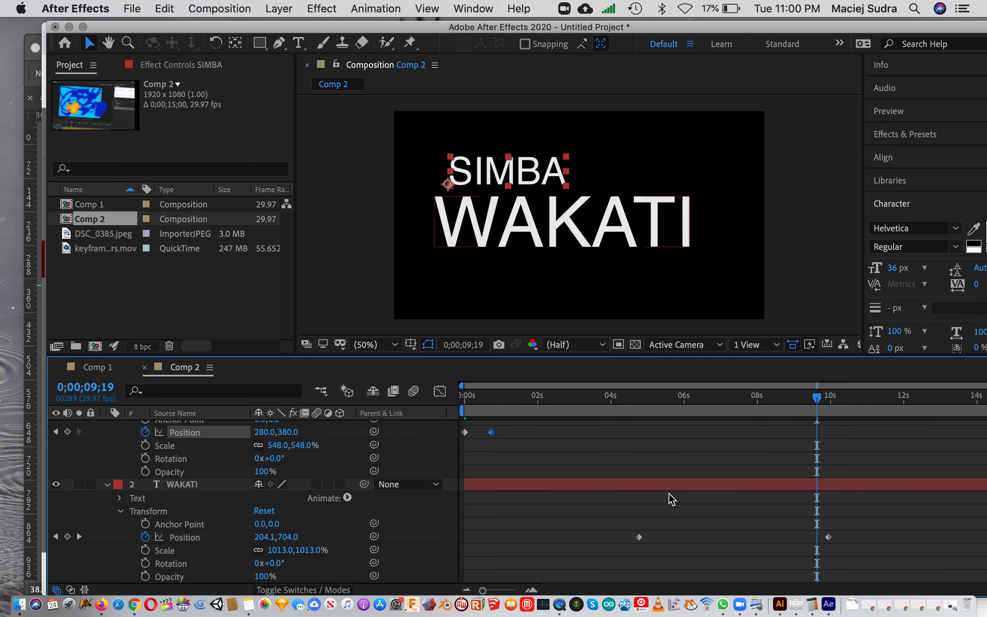
Move WAKATI's Position keyframes to about 0;00;00;10 and 0;00;01;08, and preview the faster title animation
drag(639, 536, 478, 540)
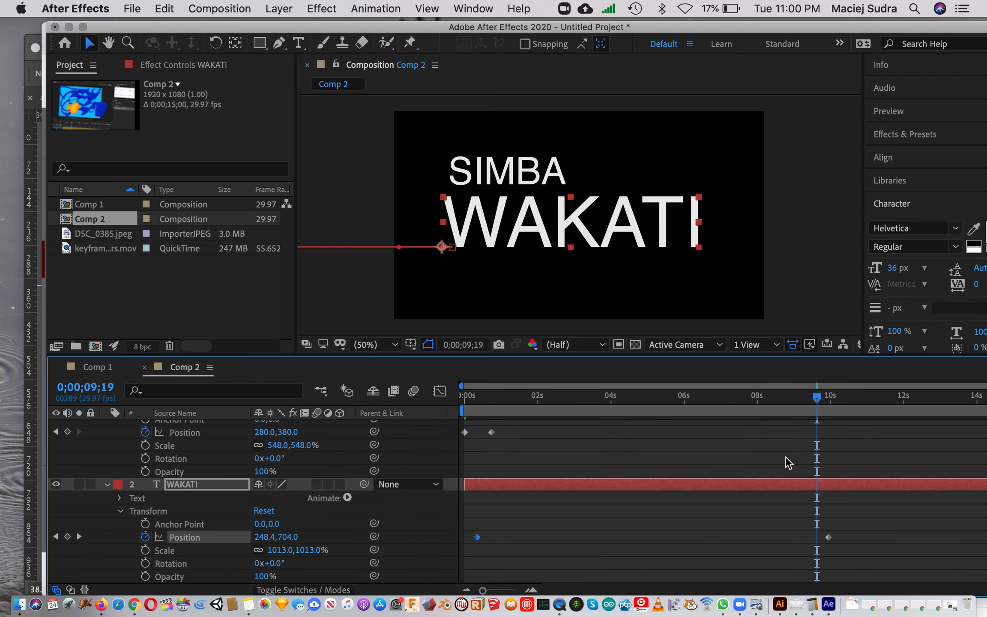
drag(828, 538, 511, 536)
key(space)
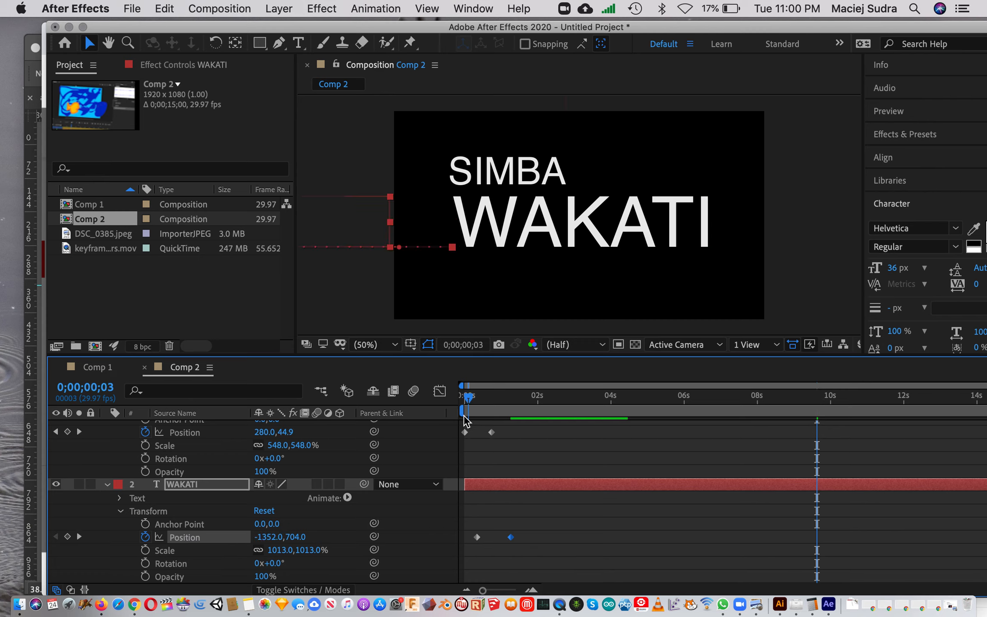
drag(492, 407, 521, 405)
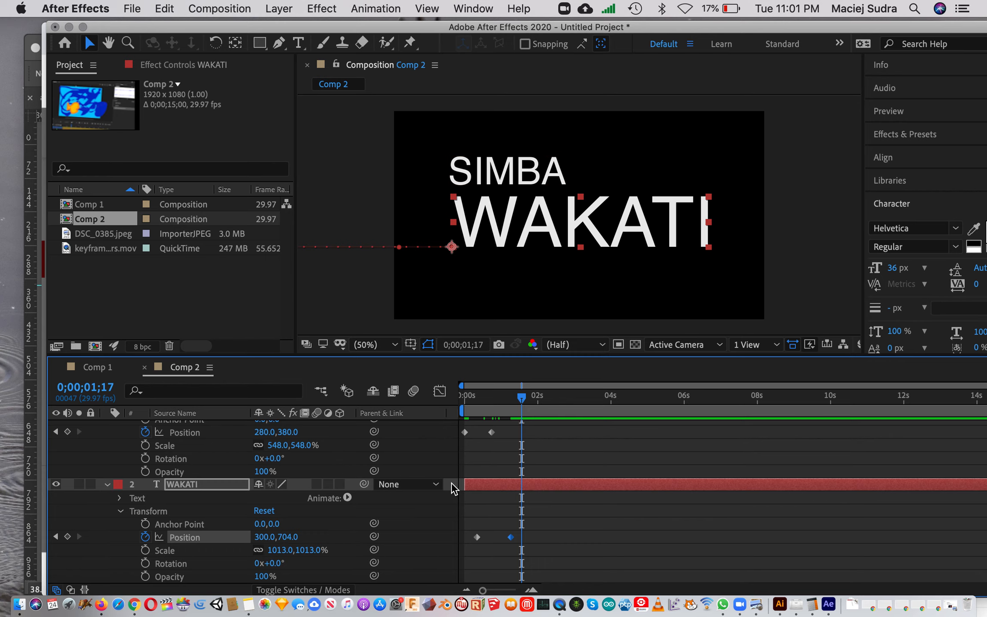
Turn the SIMBA text into a 3D layer
scroll(452, 484, up, 3)
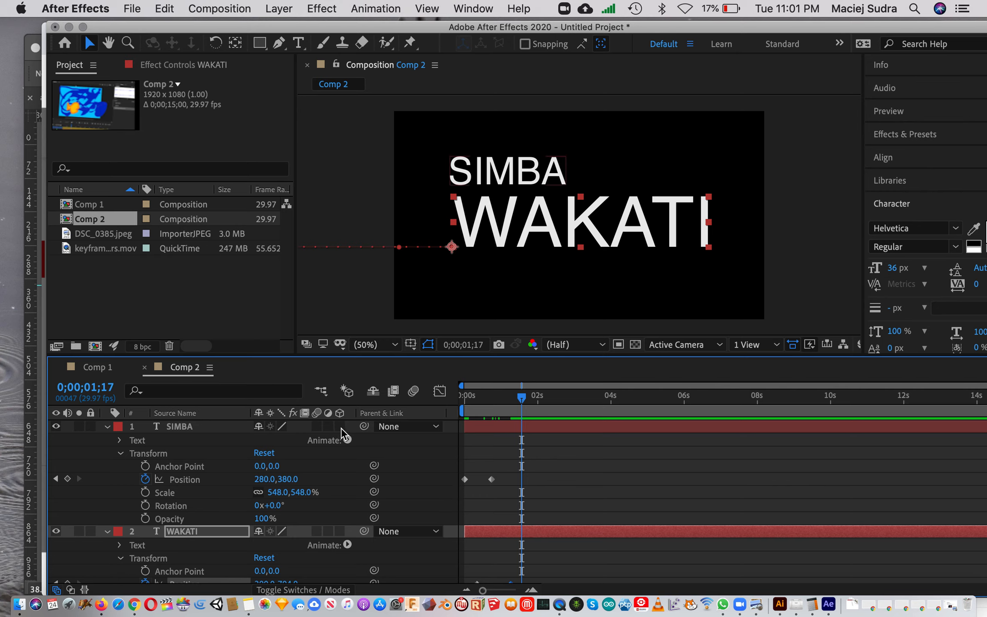
click(348, 392)
click(347, 391)
click(340, 427)
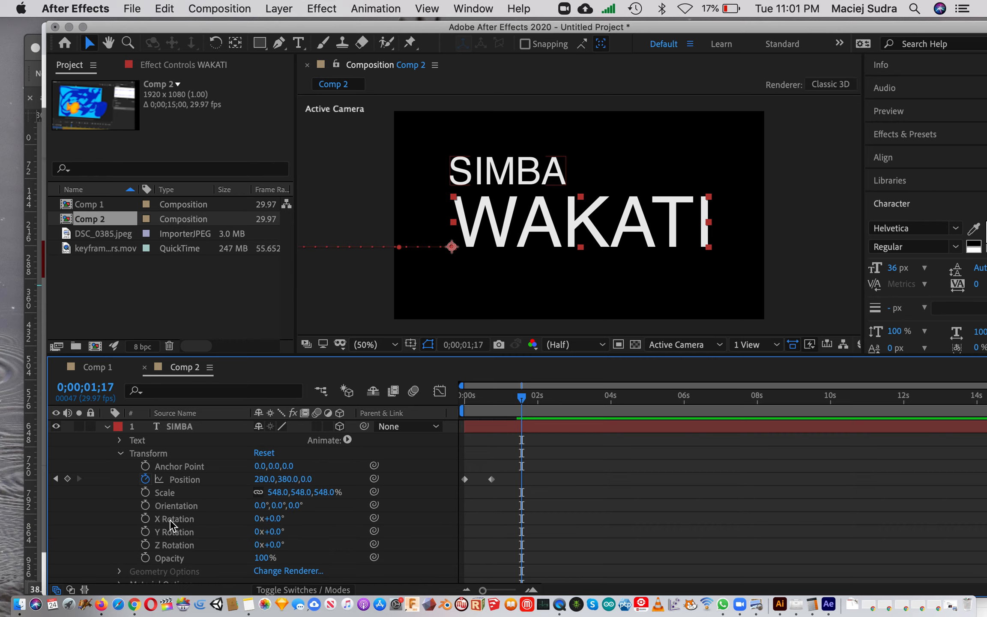
click(340, 427)
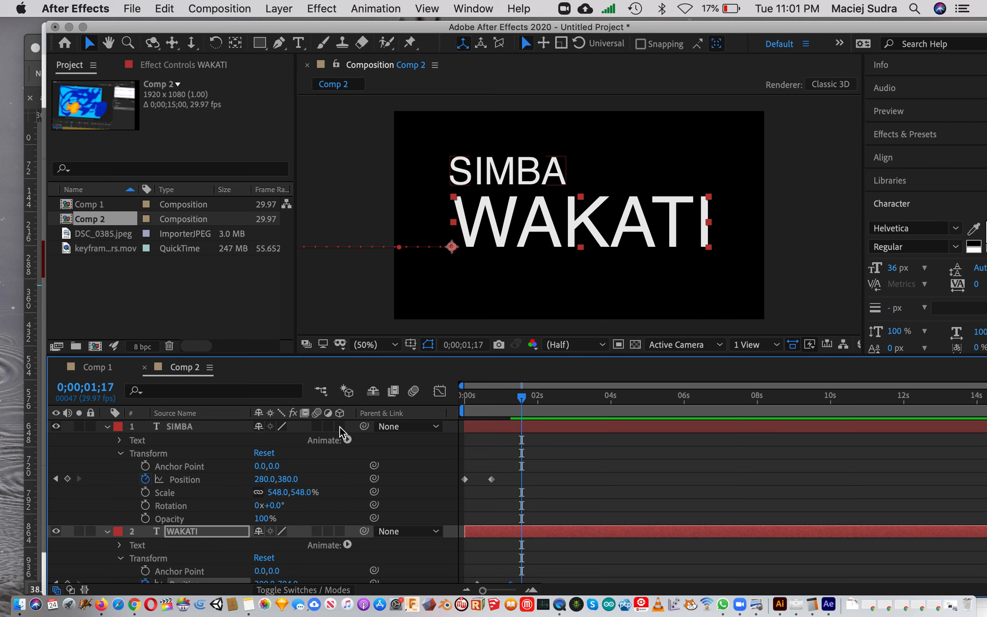
click(340, 427)
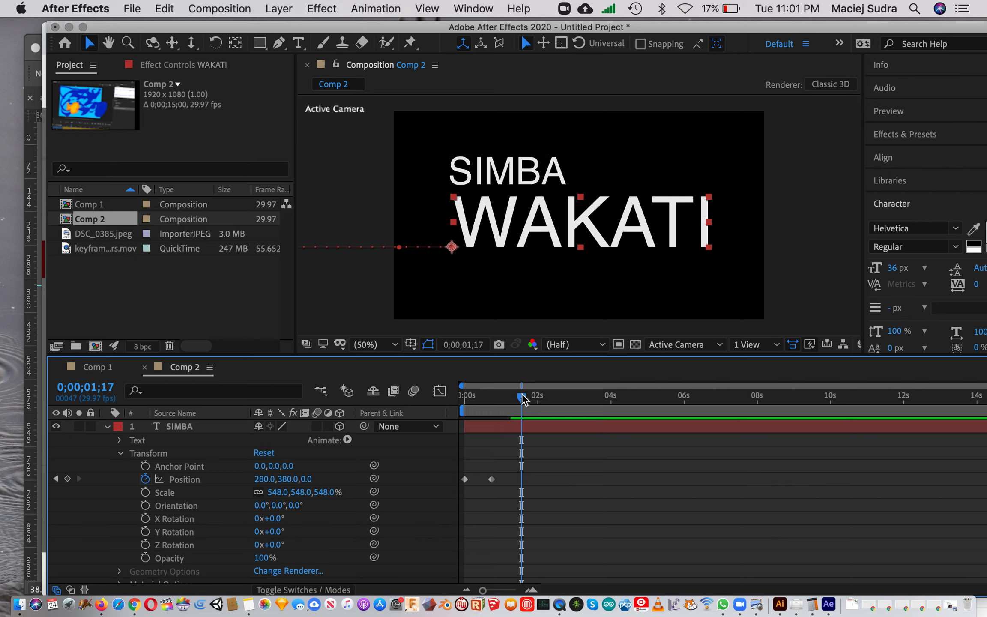
Try out 3D rotation on SIMBA with X Rotation -11°, Y Rotation -26° and Z Rotation -31°
drag(276, 520, 279, 550)
click(275, 544)
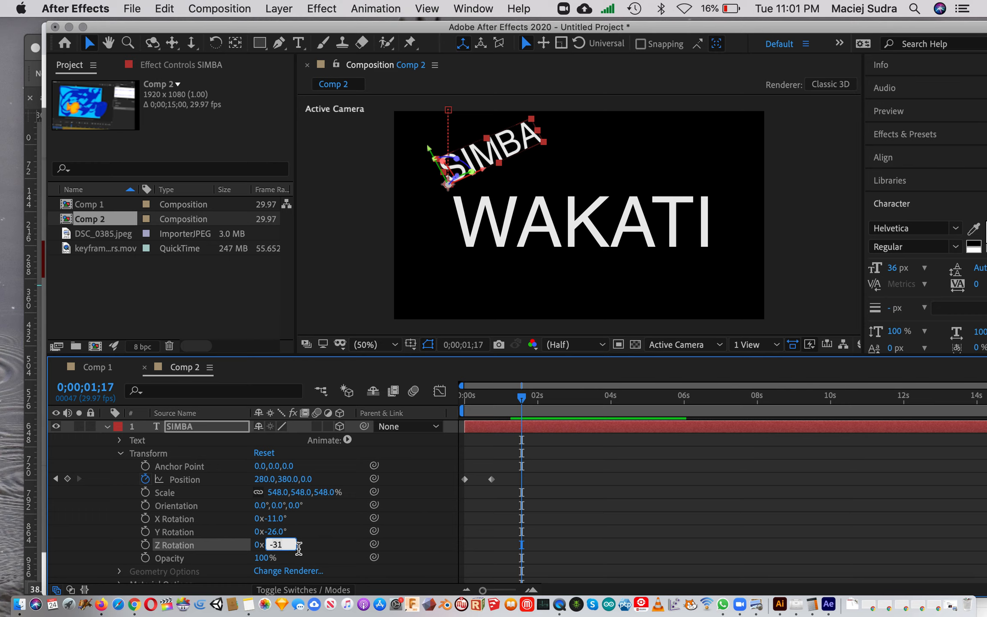
click(296, 545)
click(255, 548)
click(257, 544)
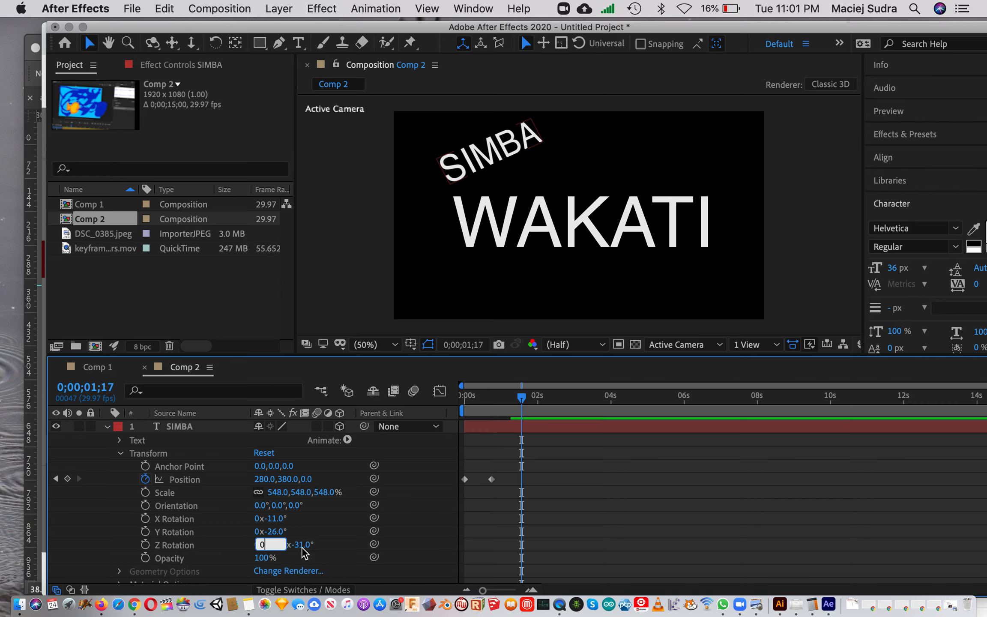
key(Return)
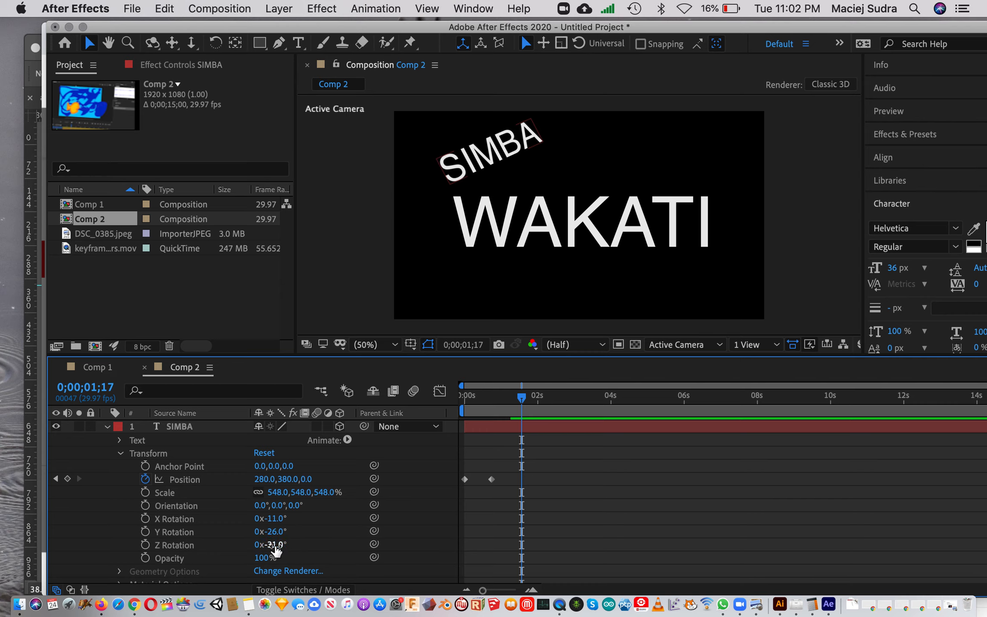
Set SIMBA's Z Rotation to -2° and Y Rotation to 52°, and deselect the layer
drag(275, 549, 294, 543)
click(276, 532)
click(324, 540)
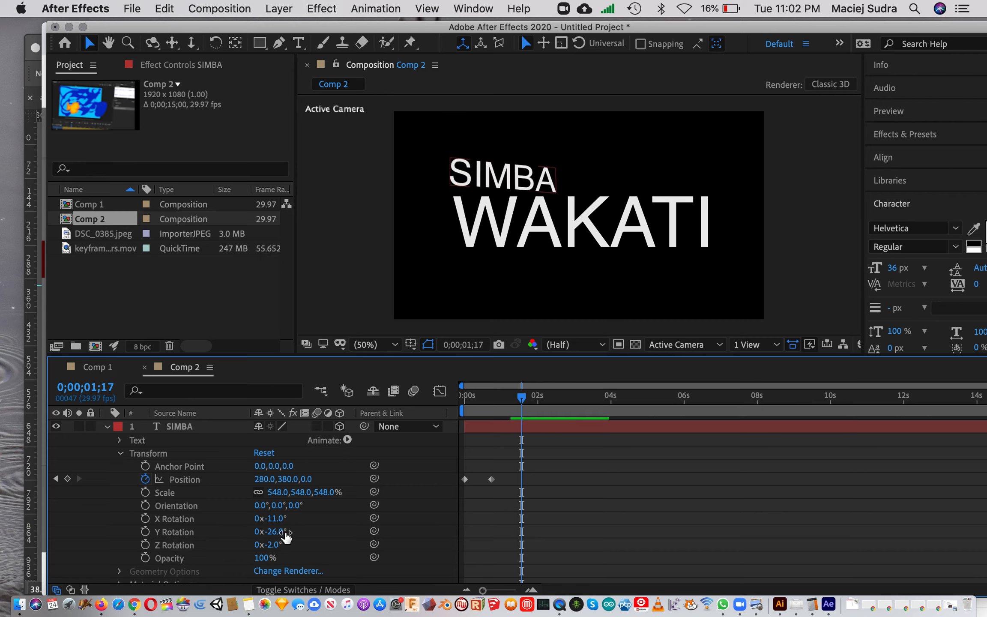
drag(276, 532, 352, 527)
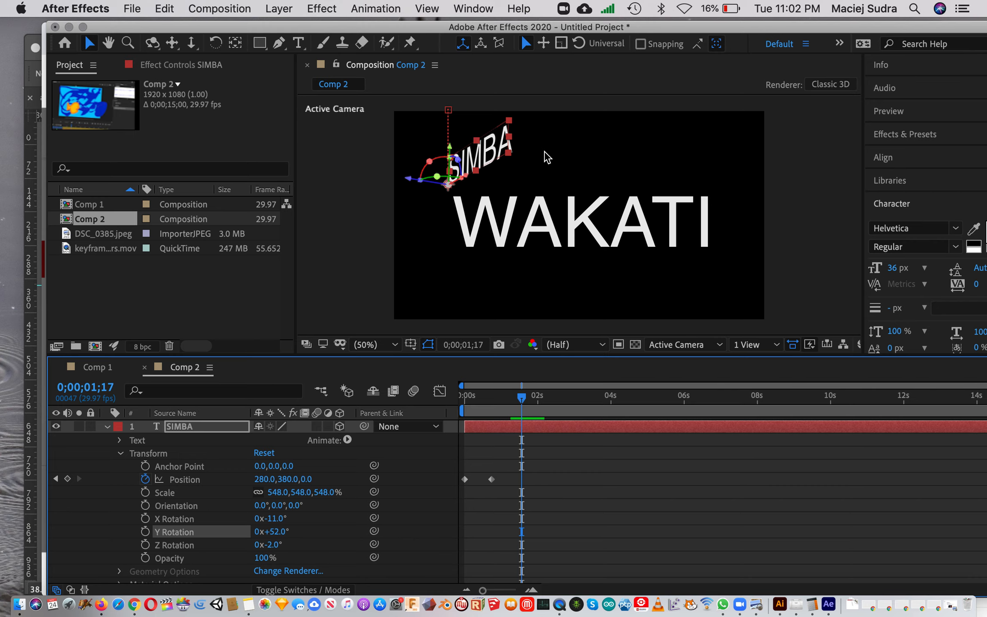
click(541, 165)
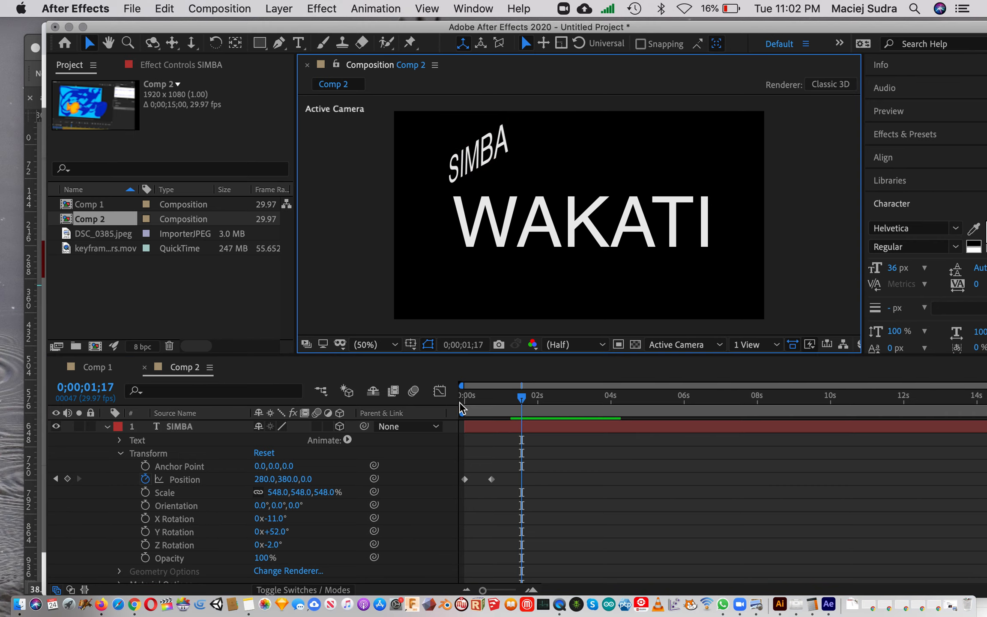
Keyframe SIMBA's Y Rotation at 52° at 0;00;01;12 and -4° at 0;00;00;20, and scrub through the spin
drag(479, 418, 517, 414)
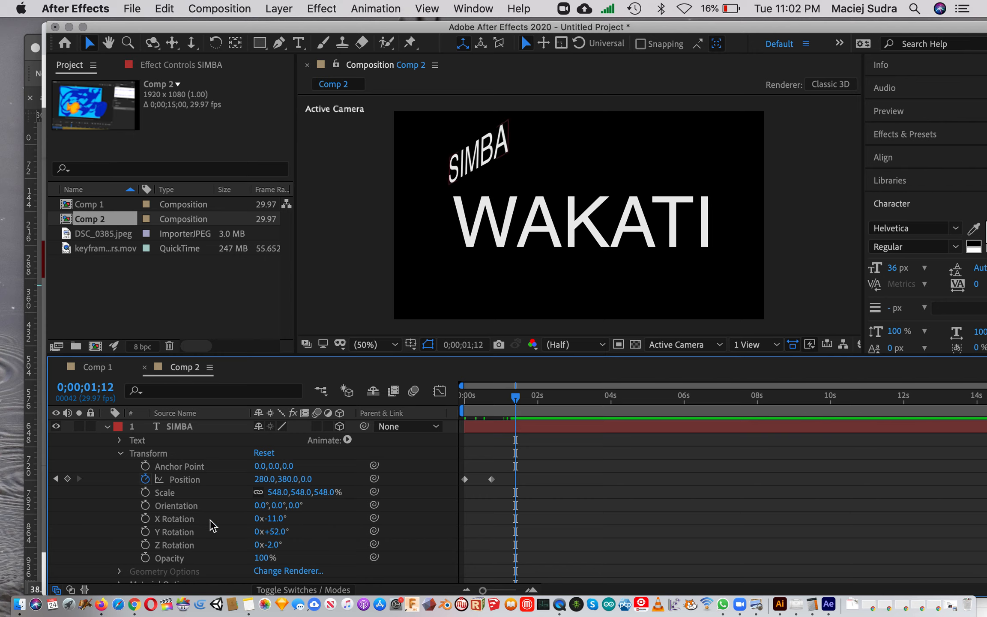
click(145, 532)
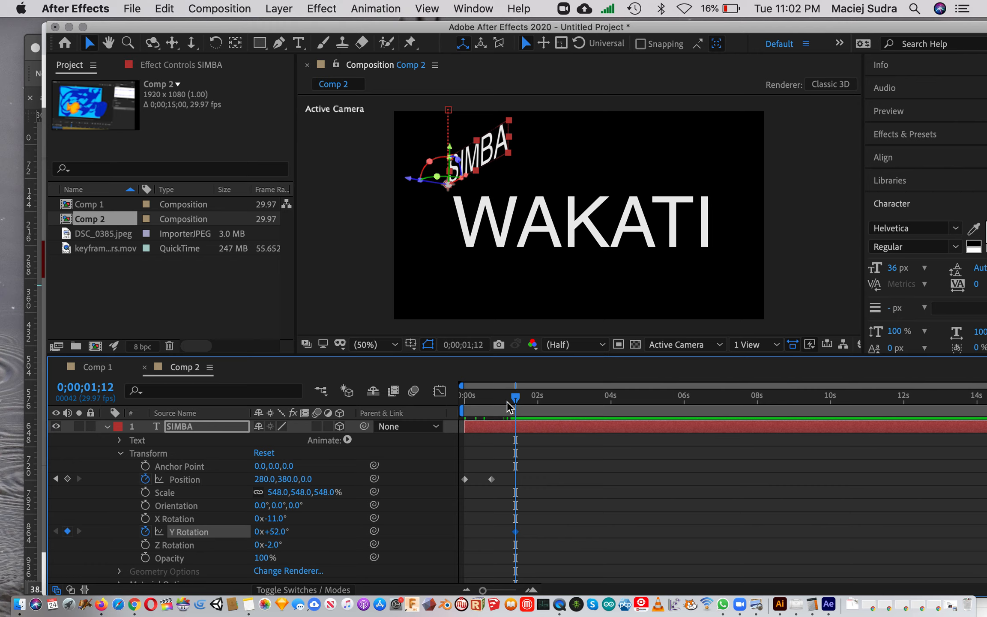
drag(506, 401, 489, 408)
drag(277, 533, 471, 466)
click(470, 409)
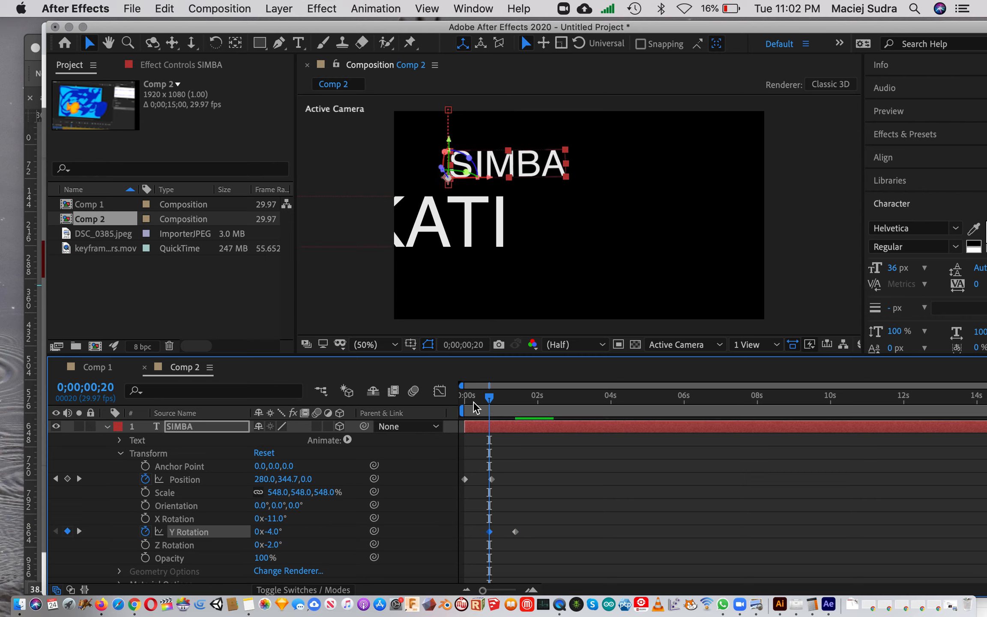
mouse_move(491, 410)
mouse_down()
mouse_move(535, 405)
mouse_move(487, 411)
mouse_up()
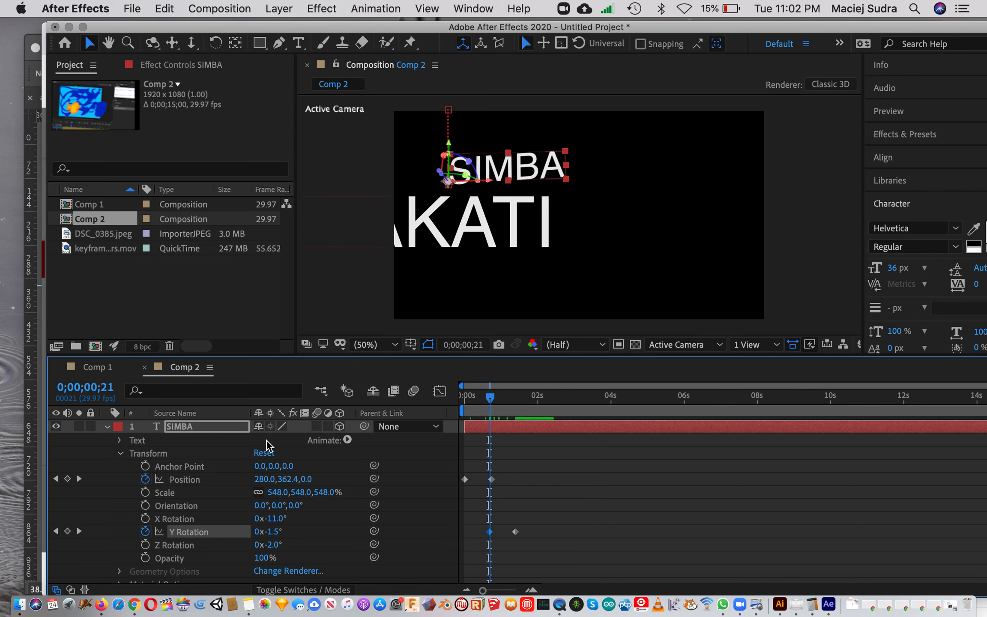
Turn off 3D for the SIMBA layer and scrub through both words' Position animation
click(340, 427)
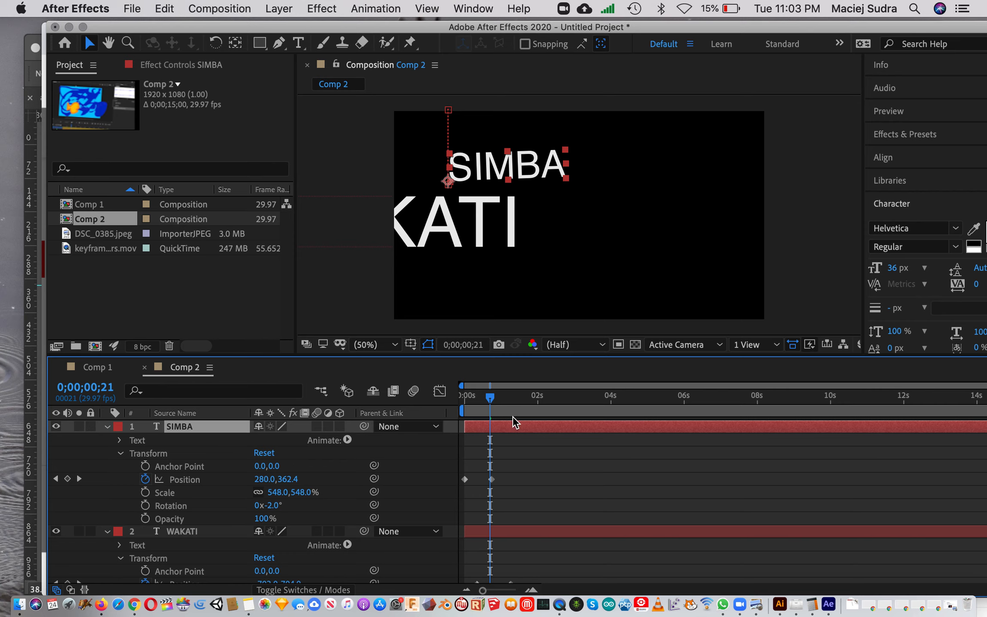
scroll(579, 442, down, 3)
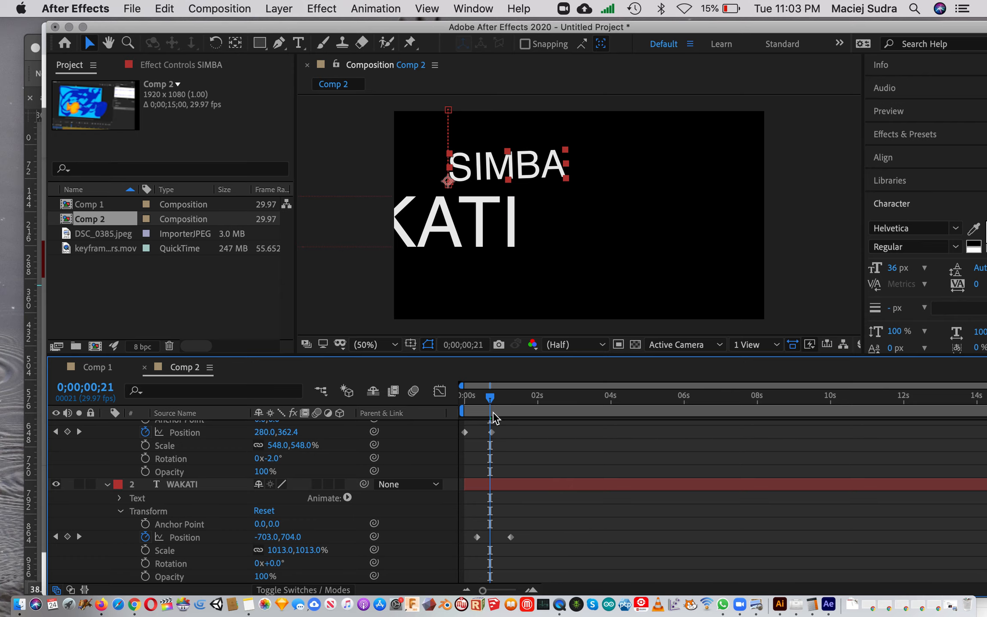
drag(487, 395, 518, 397)
click(509, 397)
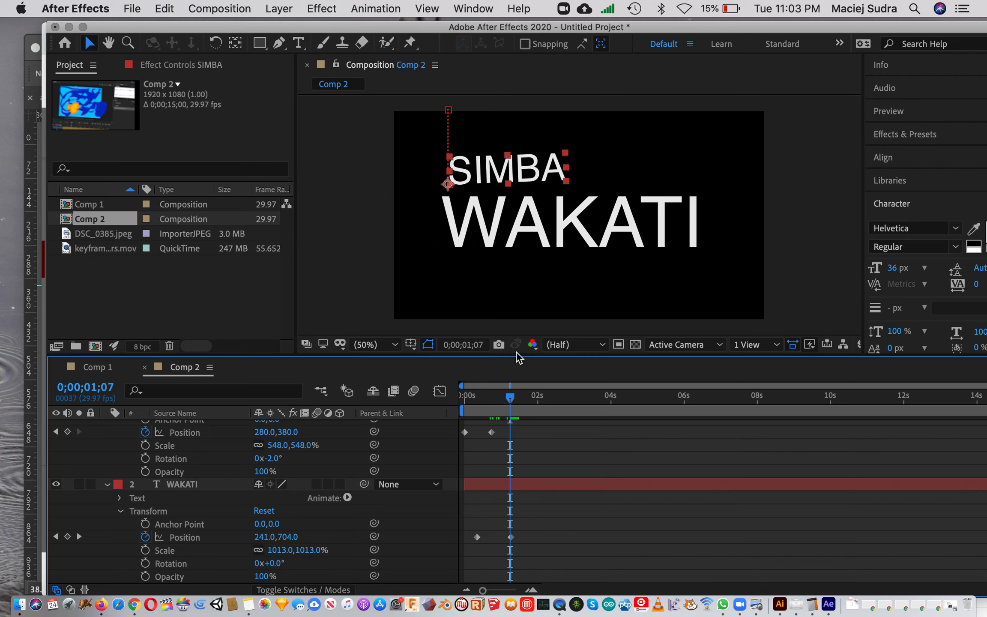
drag(492, 396, 522, 408)
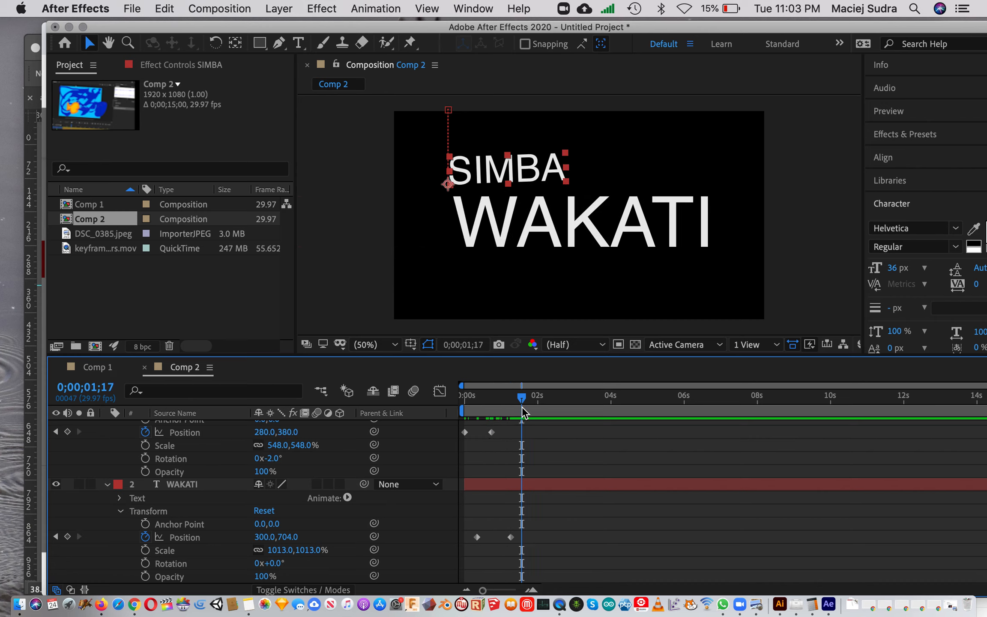
Make WAKATI a 3D layer and set an X Rotation keyframe of -1° at 0;00;01;08
drag(522, 406, 511, 404)
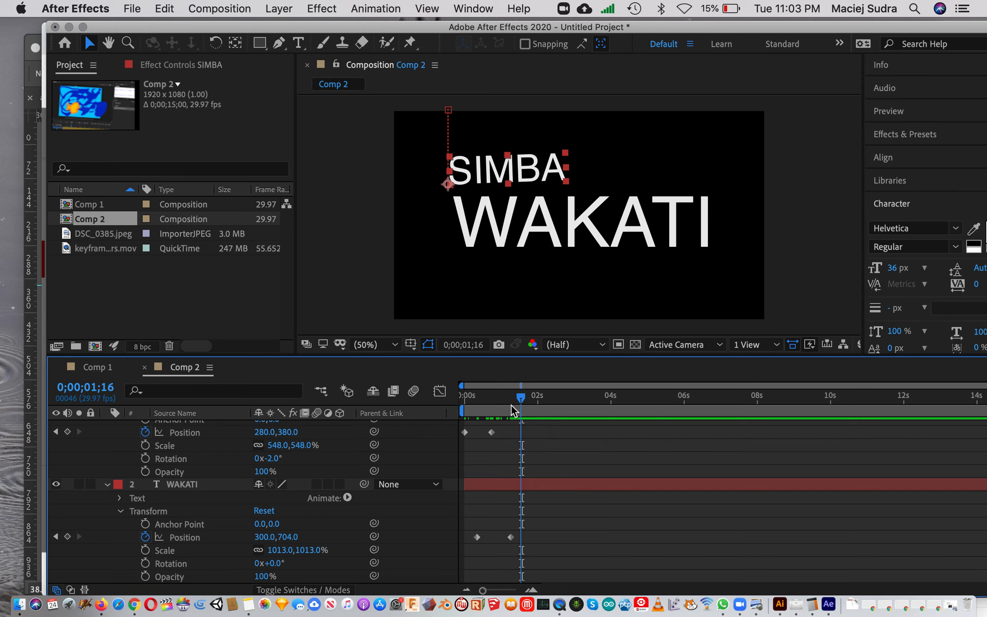
click(340, 485)
scroll(471, 519, down, 5)
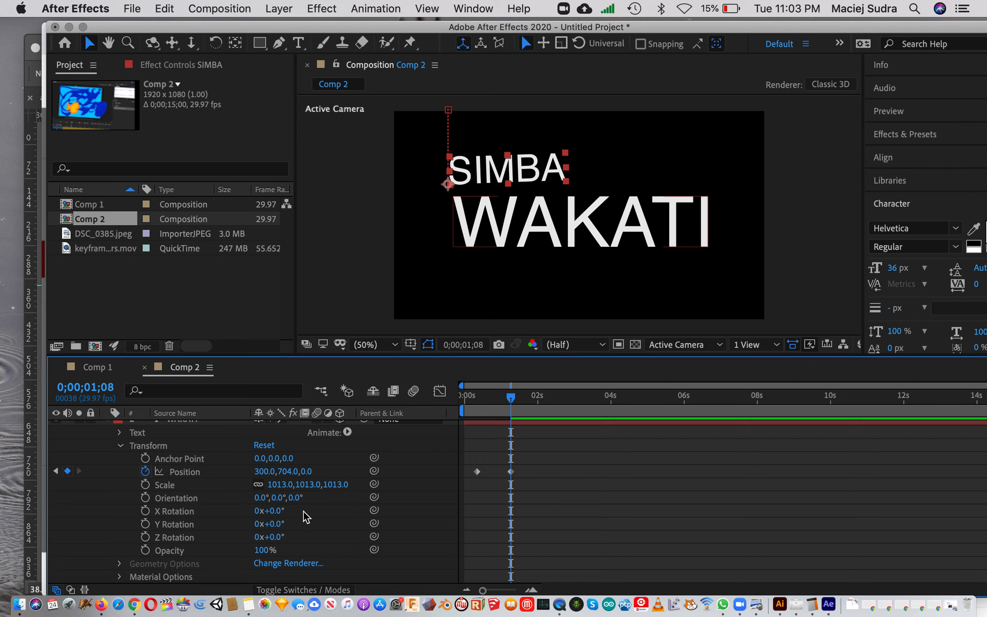
mouse_move(277, 517)
mouse_down()
mouse_move(327, 515)
mouse_move(278, 515)
mouse_up()
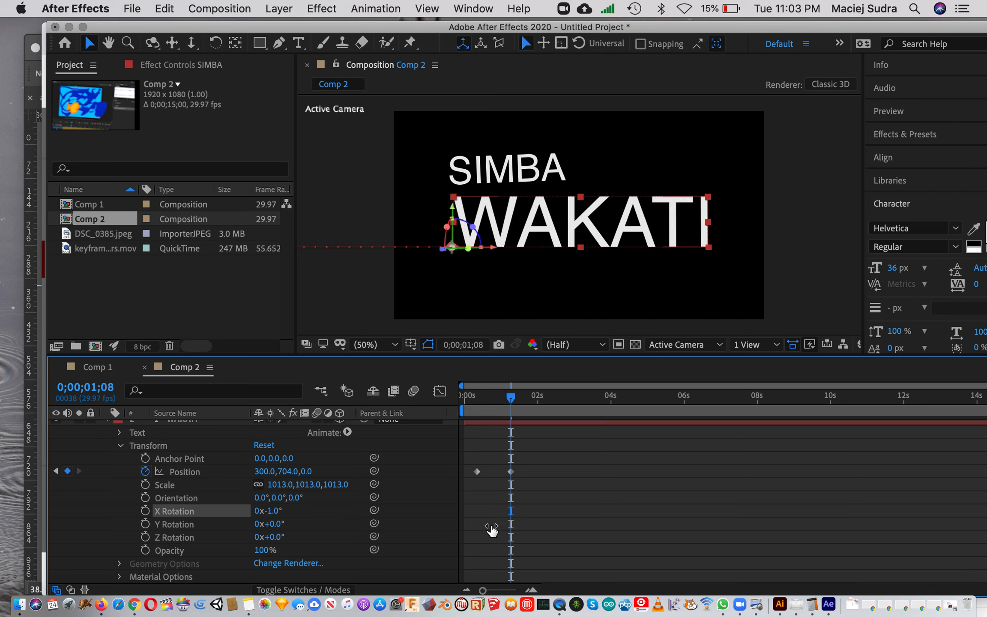
click(147, 513)
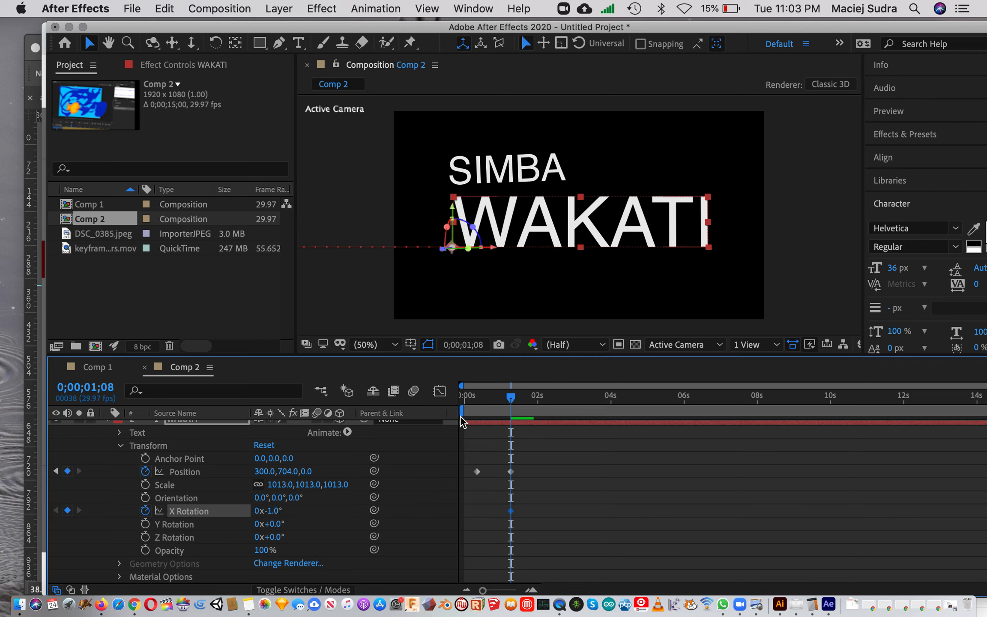
Keyframe WAKATI's X Rotation at 244° at 0;00;01;17 and 117° at 0;00;01;26
drag(519, 396, 524, 396)
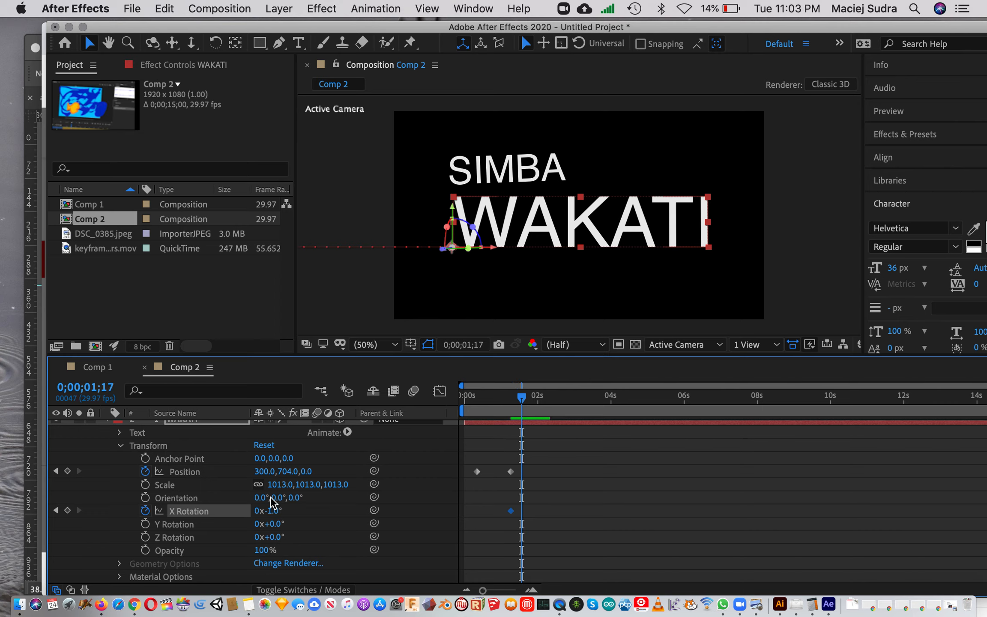
drag(274, 512, 447, 497)
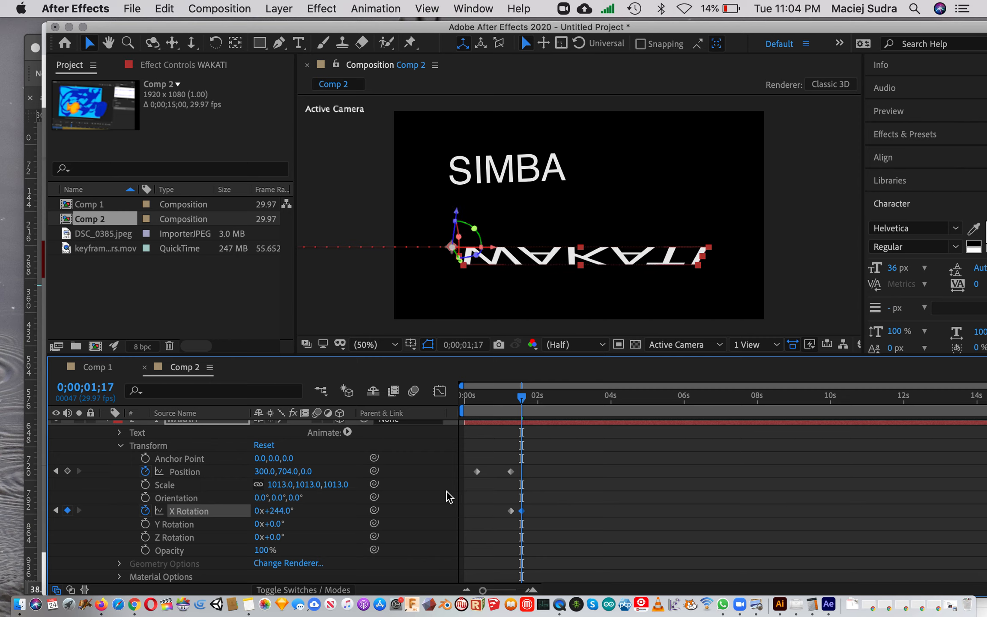
click(531, 400)
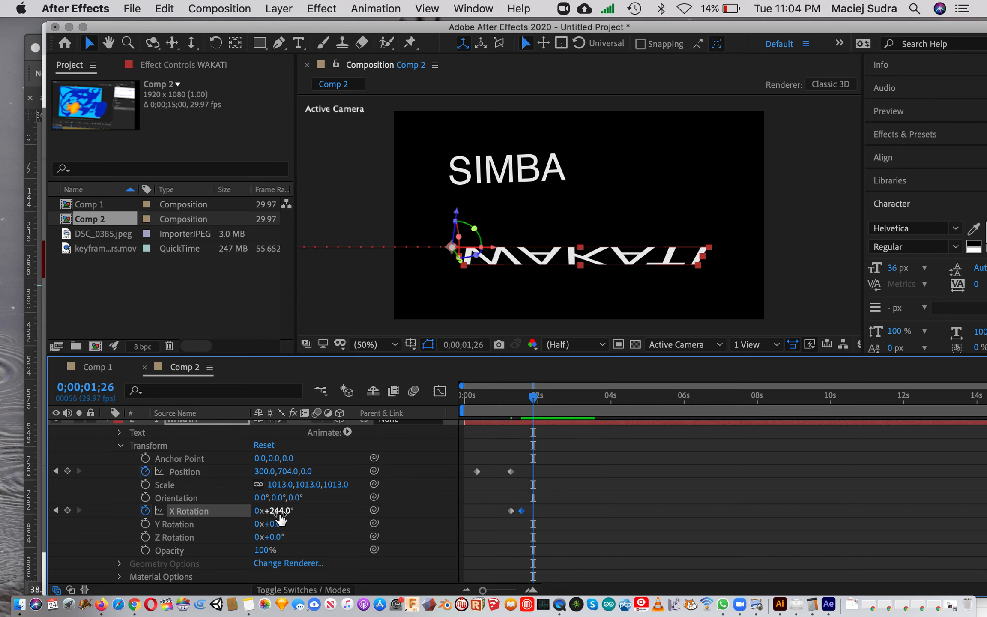
drag(281, 518, 175, 507)
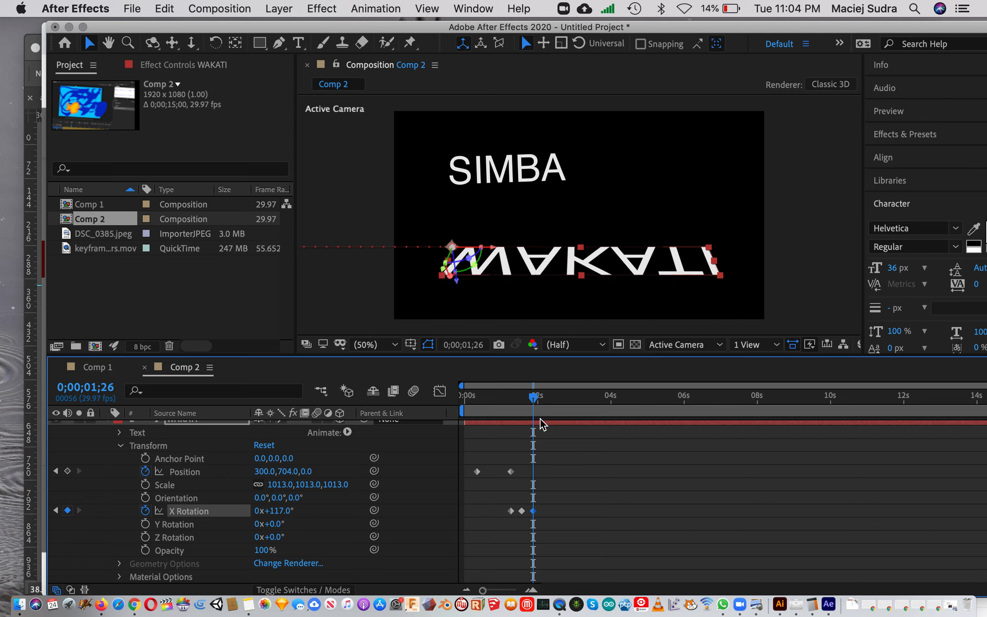
Add X Rotation keyframes to WAKATI of 246° at 0;00;02;04 and 148° at 0;00;02;13
click(542, 395)
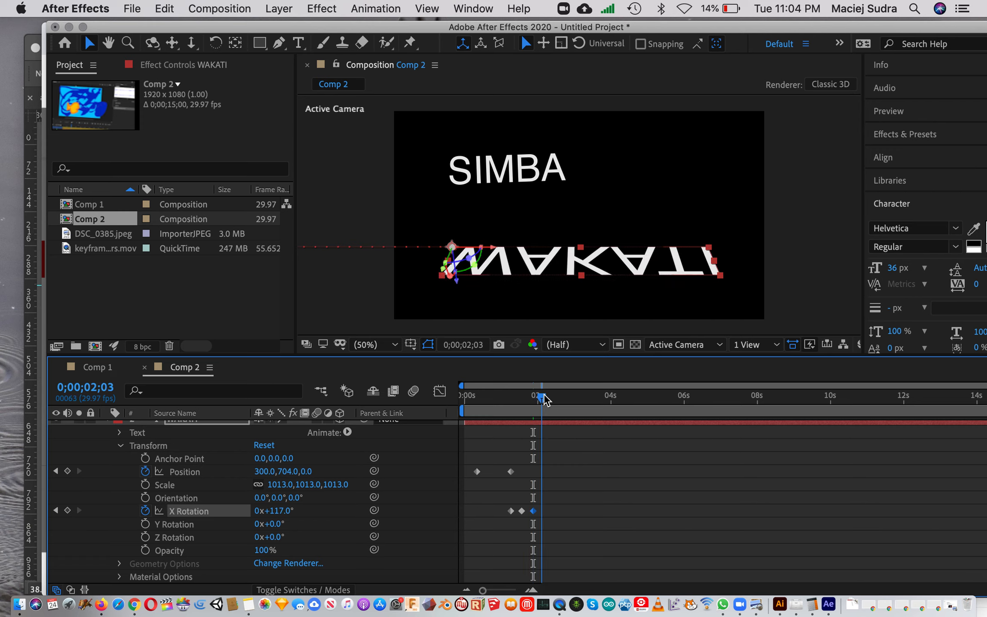
drag(274, 511, 363, 498)
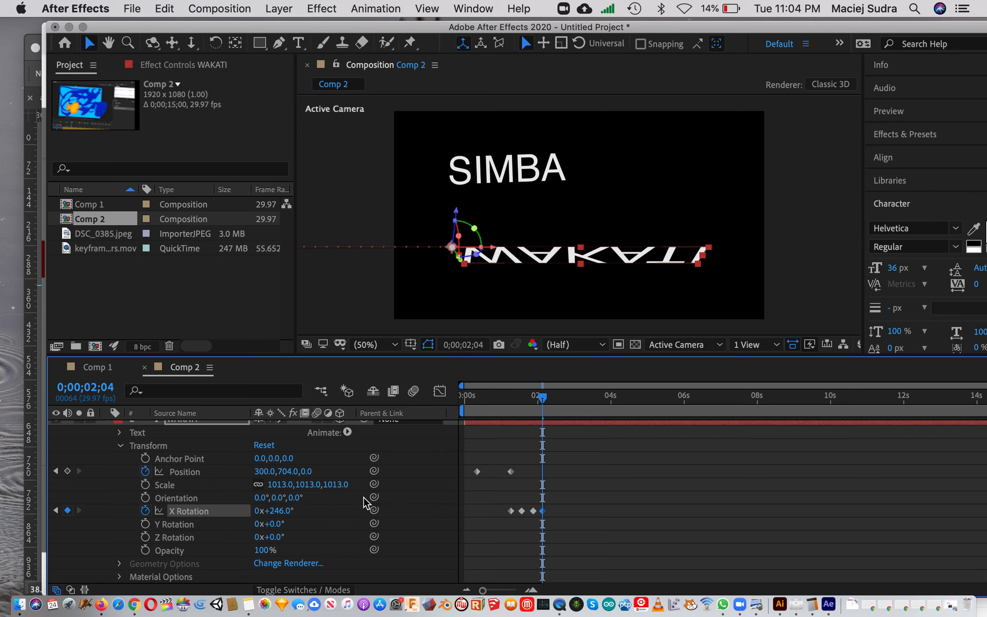
click(556, 398)
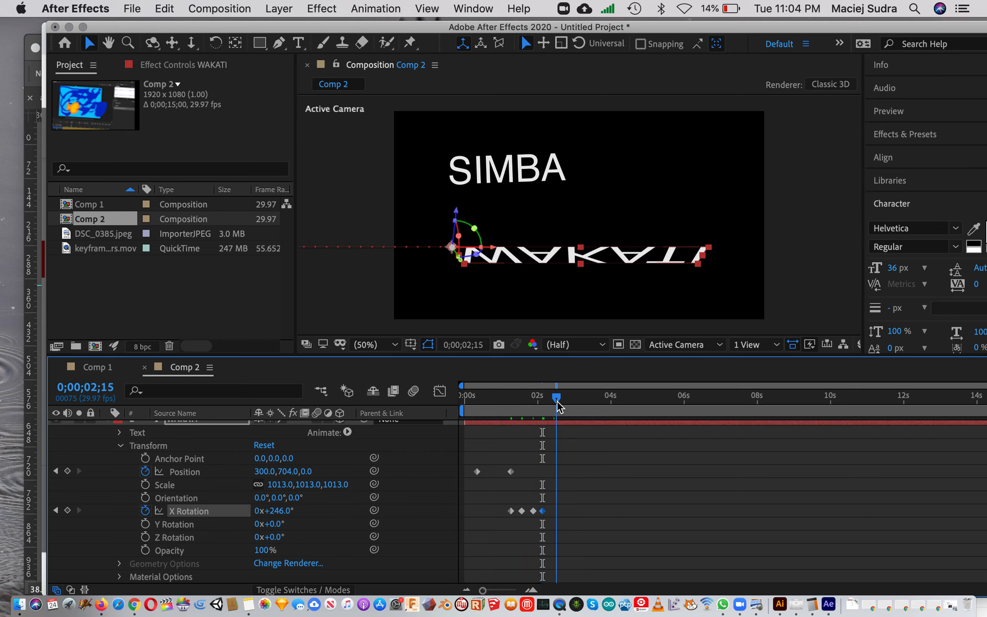
drag(558, 406, 555, 403)
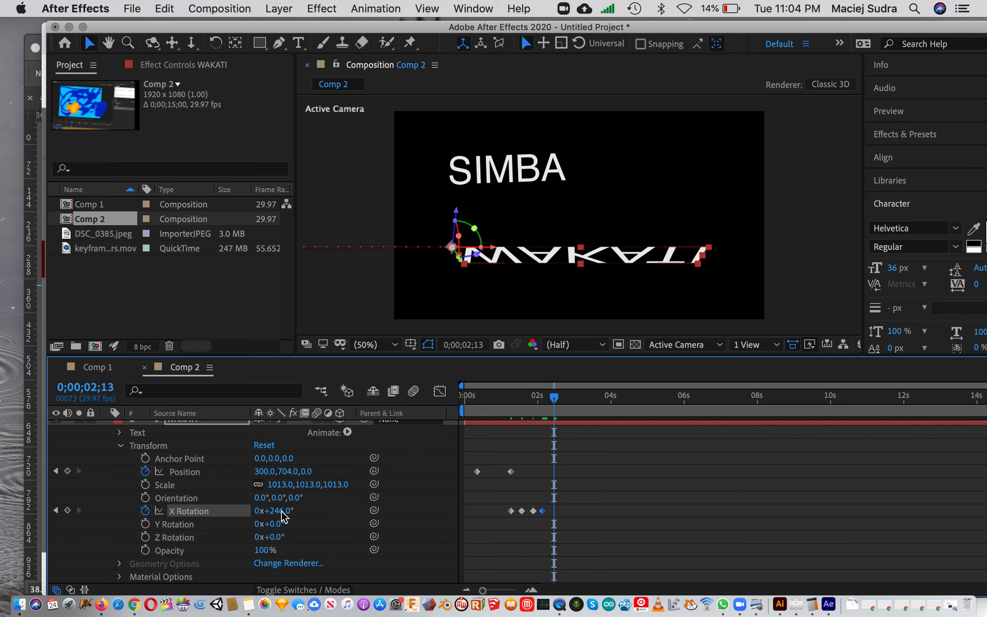
drag(277, 514, 213, 518)
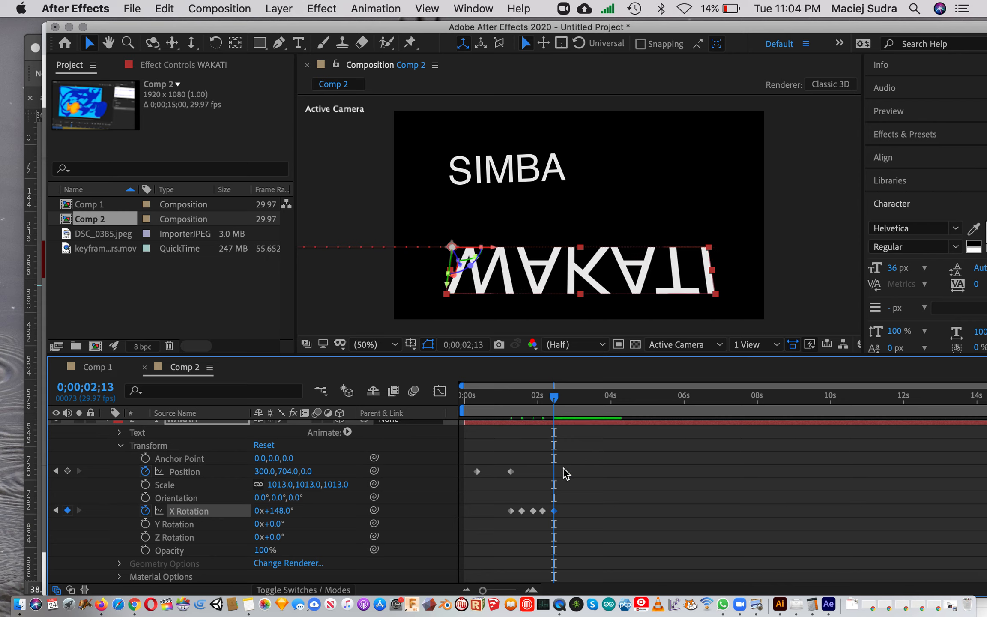
Hold WAKATI's Position with a keyframe at 0;00;02;13, move it below the frame to about 319.8, 1186.8 at 0;00;02;29, and scrub through the animation
click(67, 471)
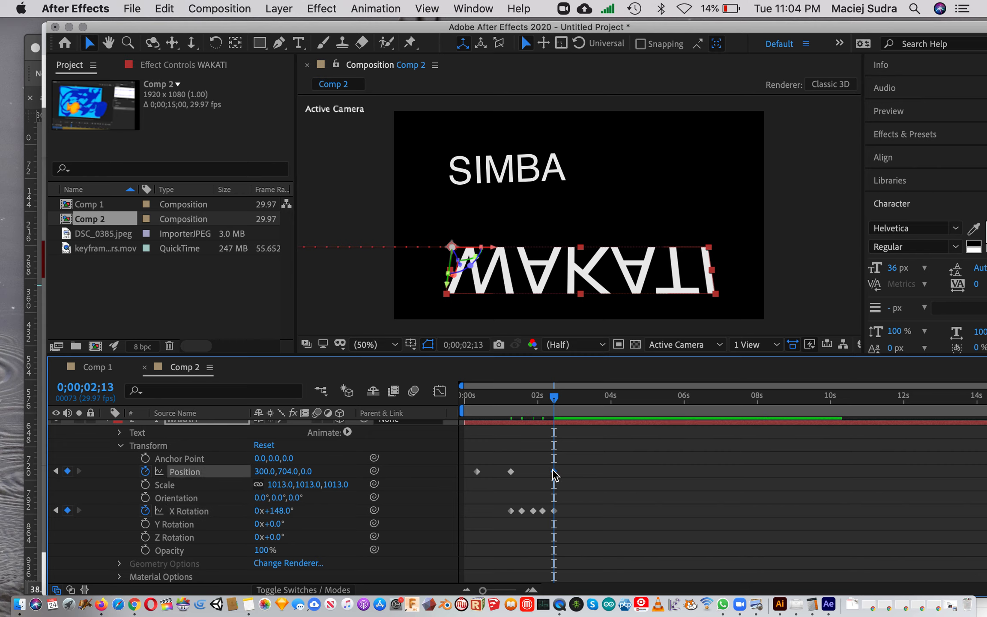
drag(574, 400, 573, 398)
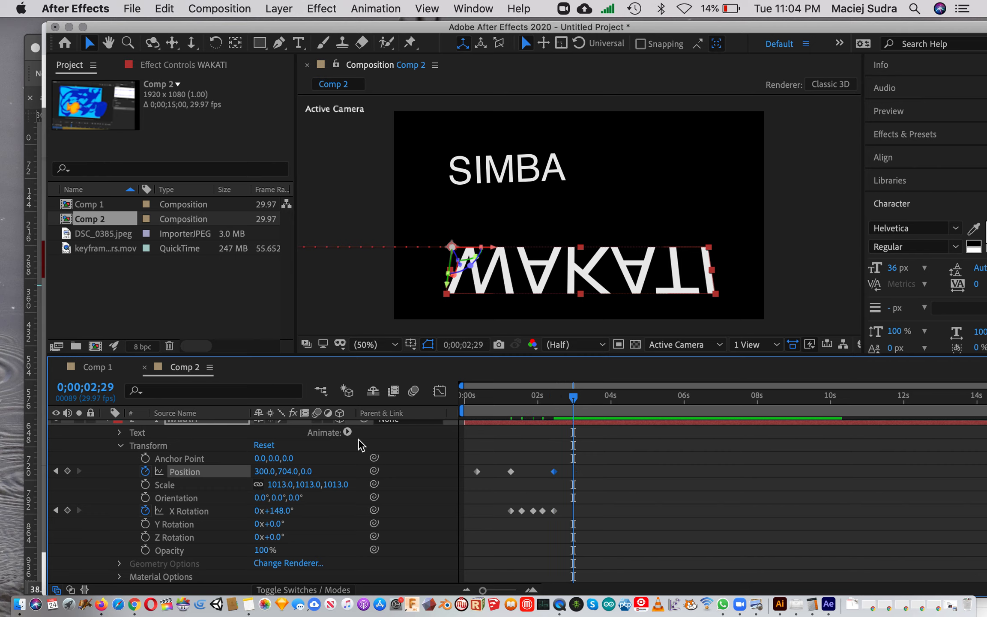
click(265, 474)
drag(602, 274, 605, 355)
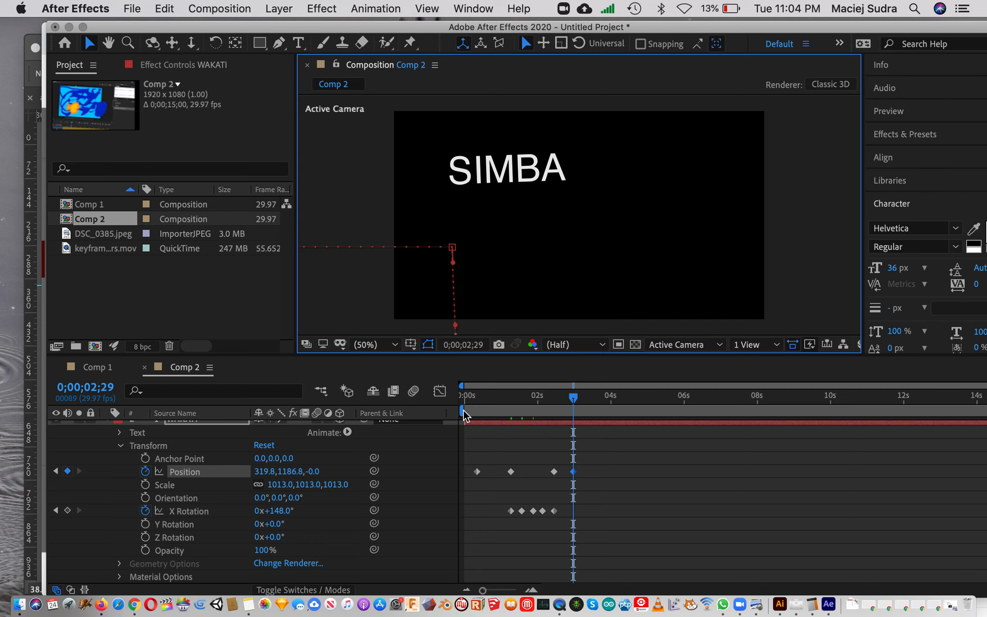
click(476, 397)
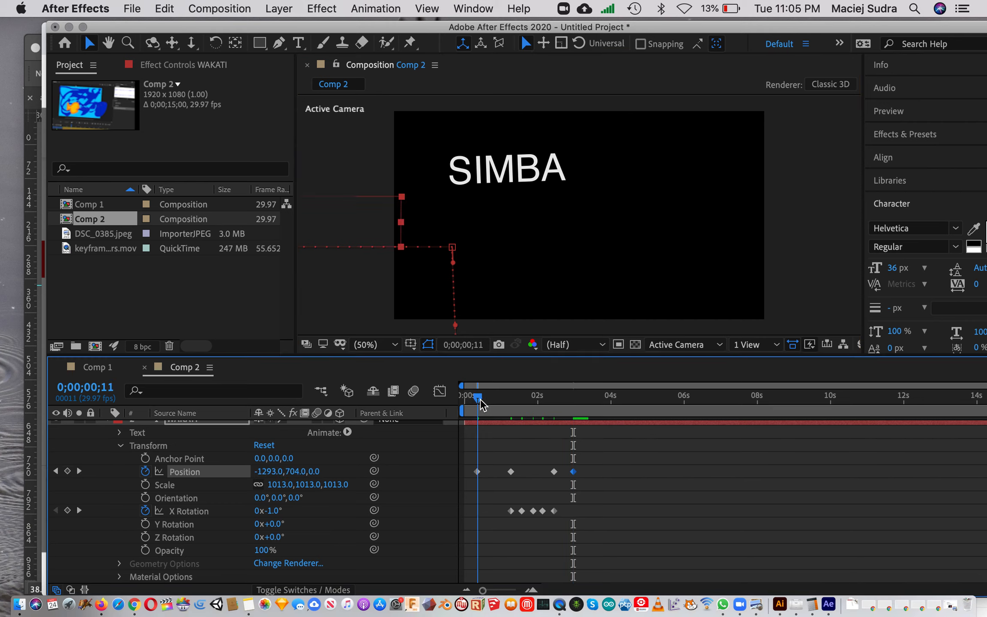
click(467, 398)
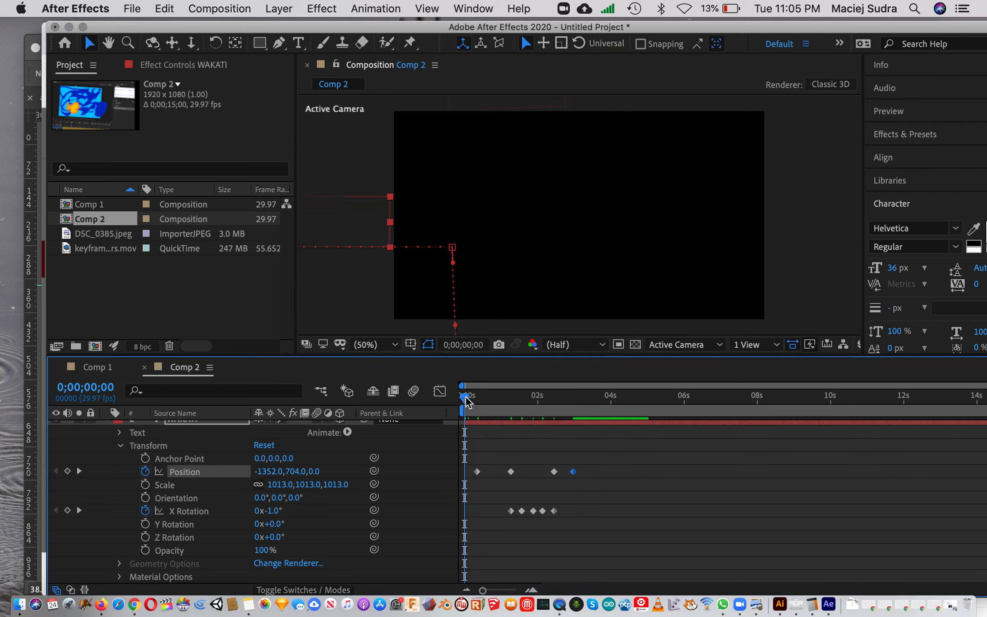
drag(479, 402, 545, 403)
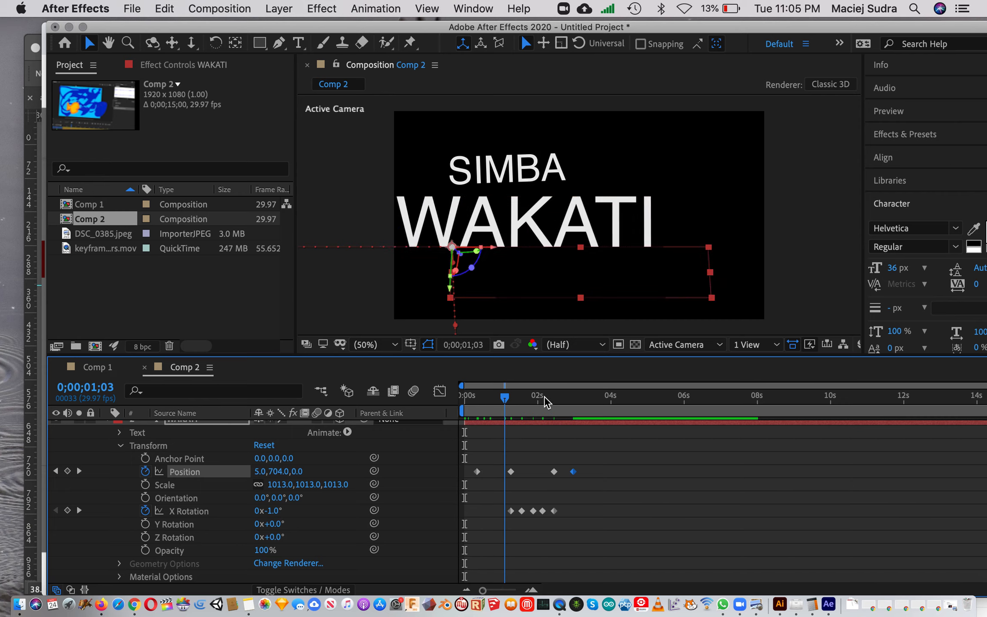
drag(511, 406, 573, 411)
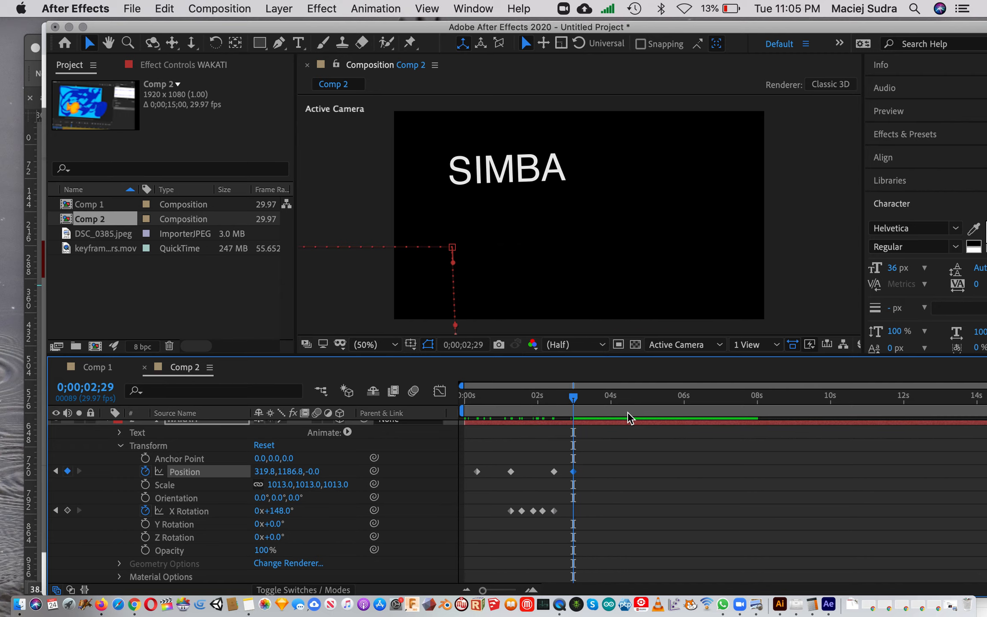
Shorten the work area to end at about 0;00;03;06 and preview the title animation from the start
drag(637, 26, 591, 26)
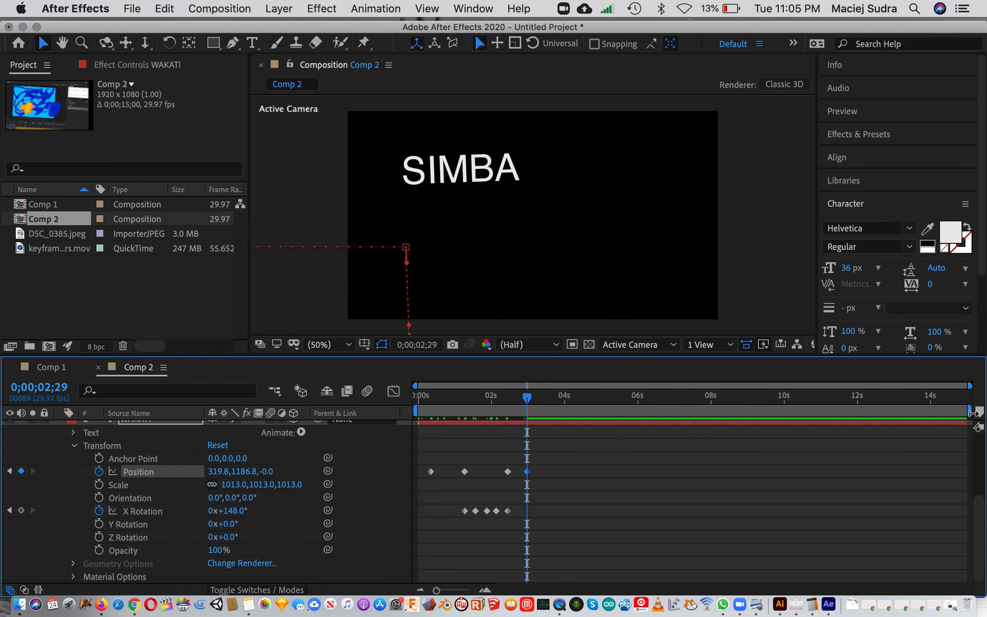
drag(969, 411, 965, 411)
mouse_move(970, 411)
mouse_down()
mouse_move(688, 433)
mouse_move(542, 461)
mouse_up()
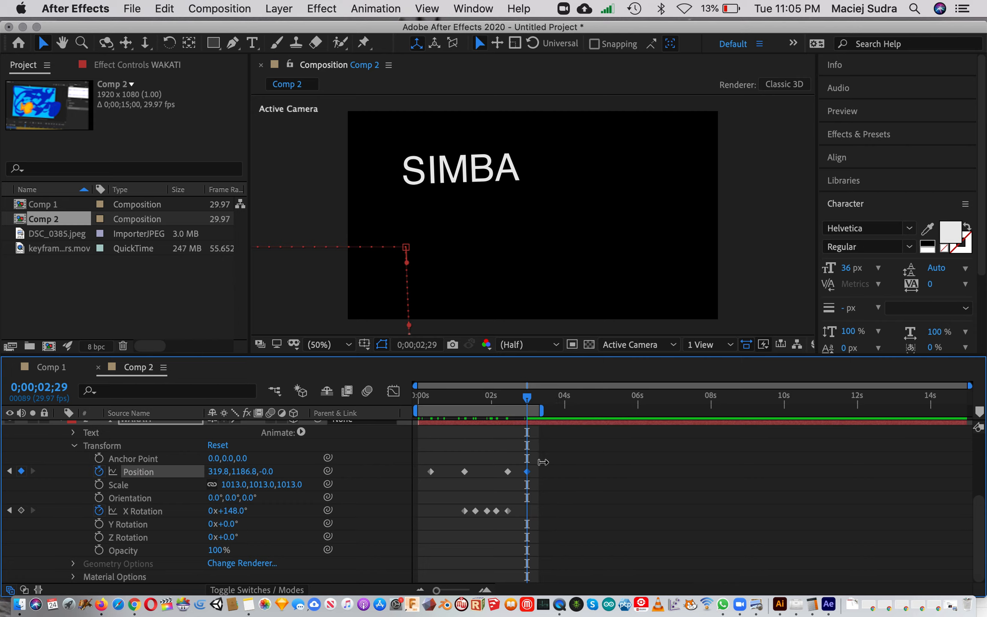
drag(543, 462, 536, 461)
drag(525, 400, 414, 398)
key(space)
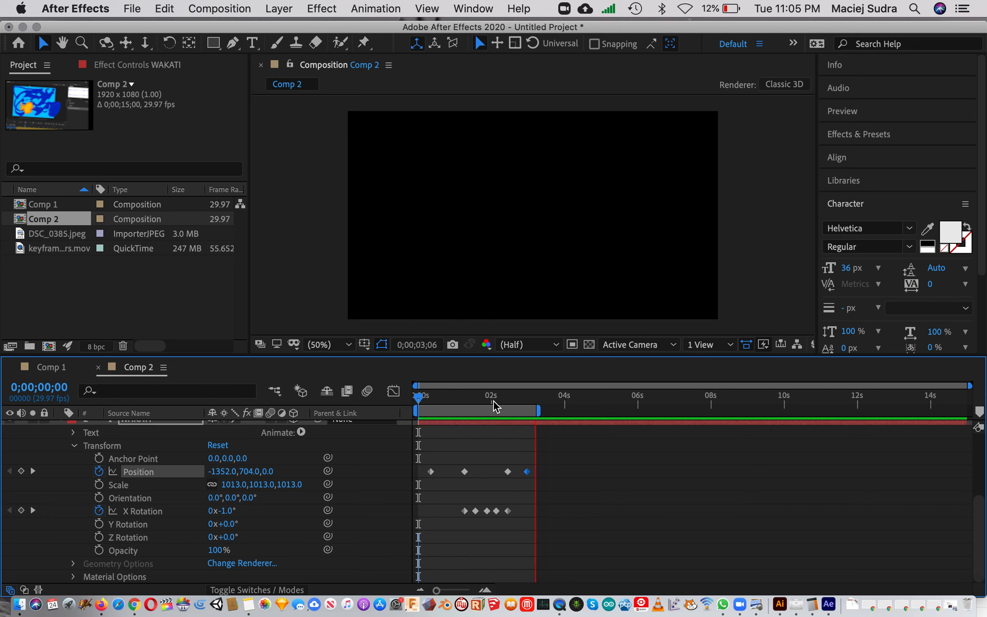
key(space)
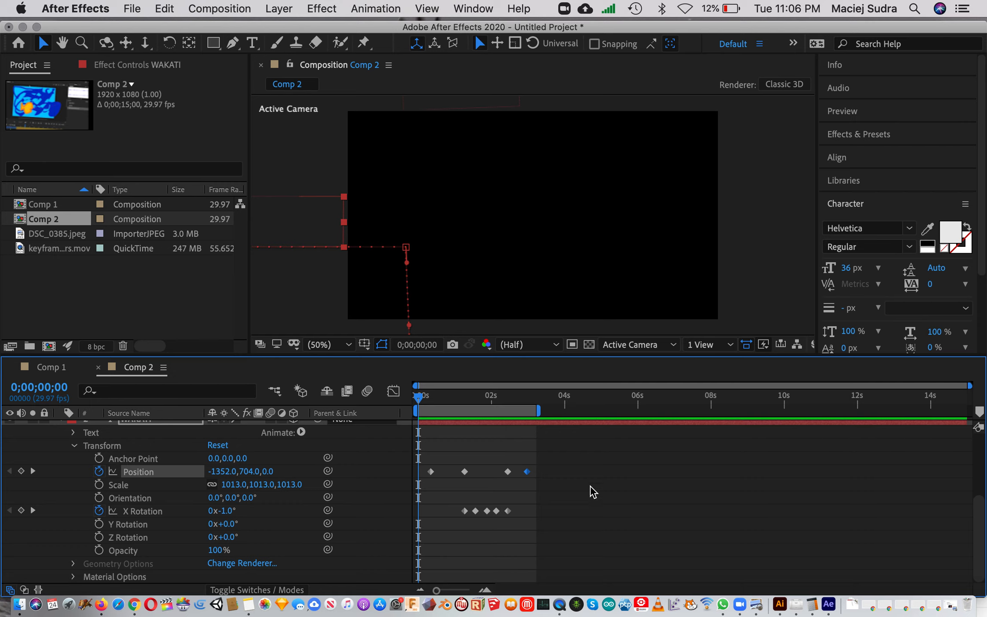
click(559, 608)
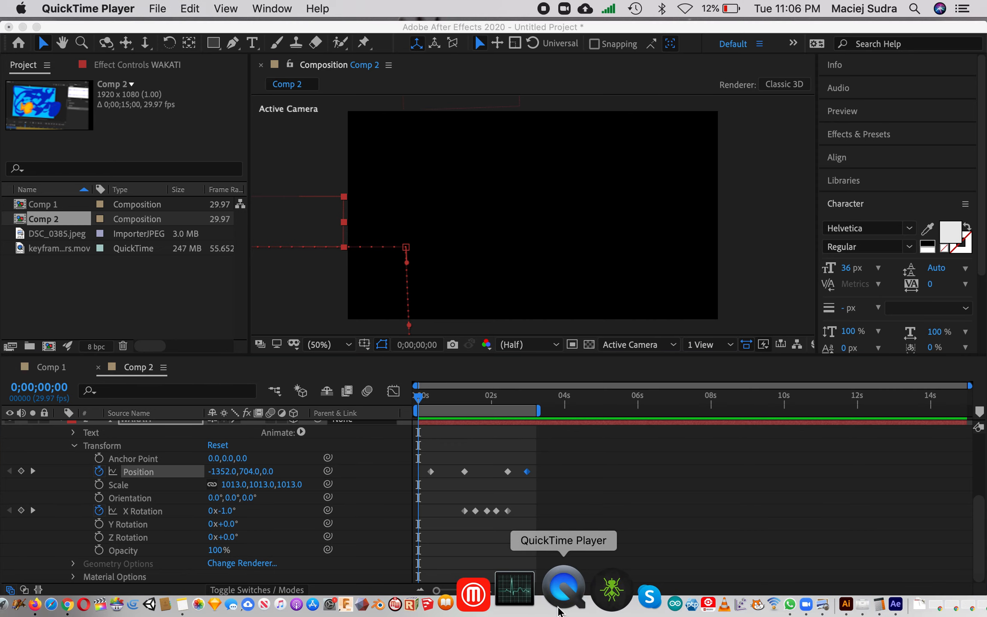